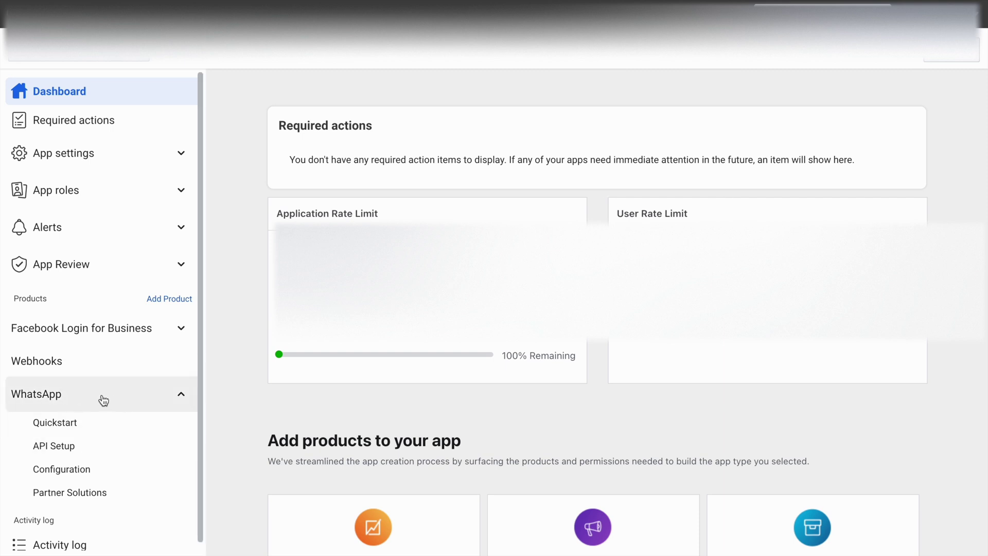
Go from WhatsApp Quickstart to the WhatsApp Flows list showing the published flow et_test1000.
{"action": "left_click", "coordinate": [66, 431]}
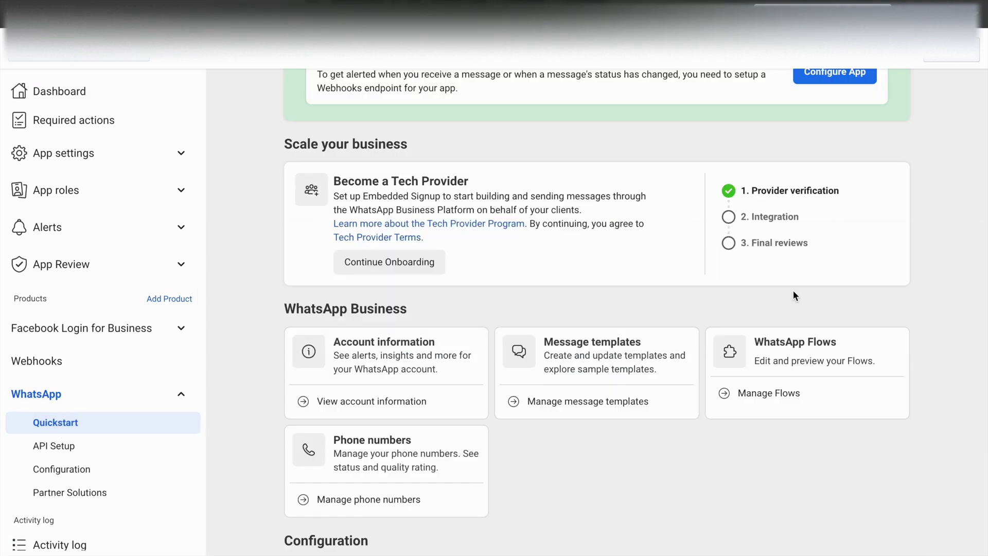
{"action": "left_click", "coordinate": [790, 353]}
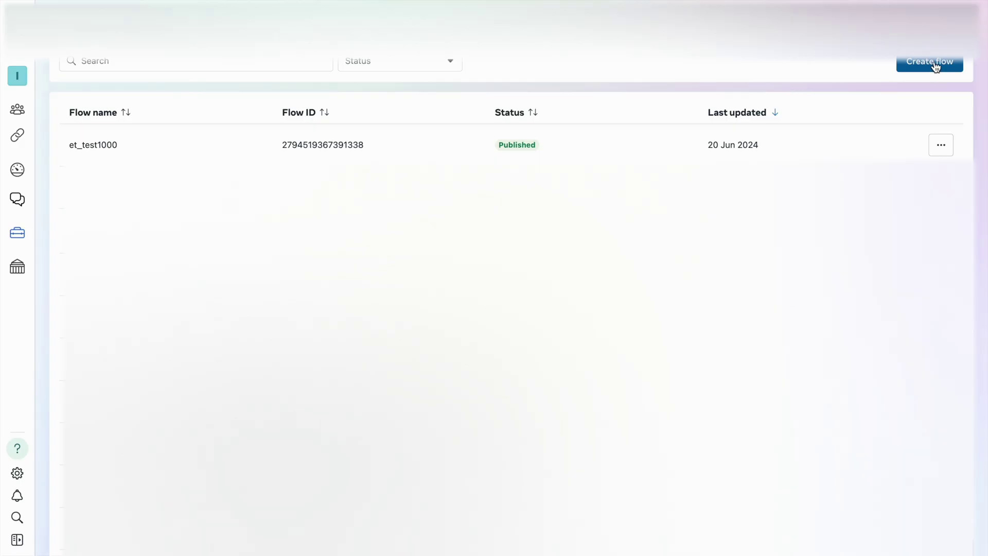
Start a new flow named test100 after reviewing the template groups.
{"action": "left_click", "coordinate": [936, 66]}
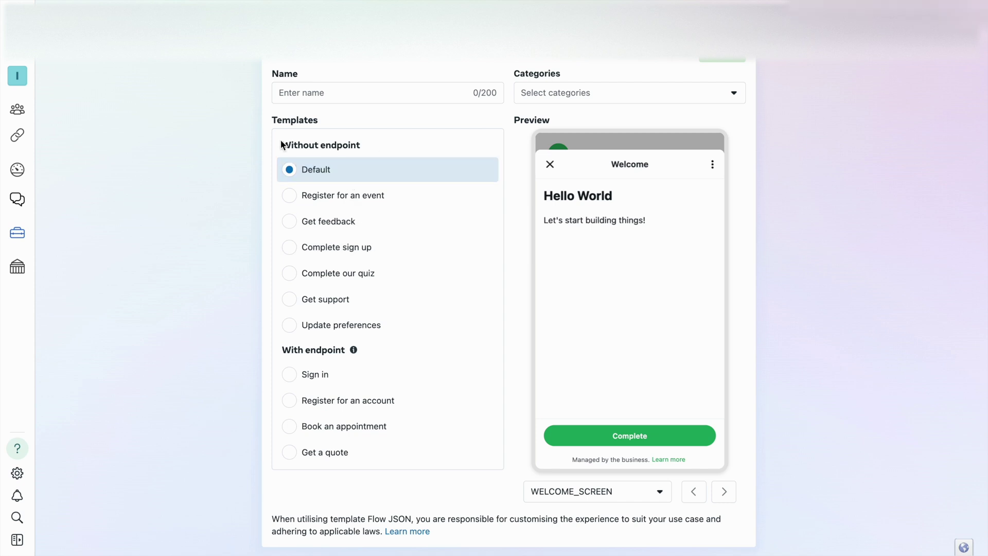
{"action": "left_click_drag", "start_coordinate": [281, 144], "coordinate": [381, 148]}
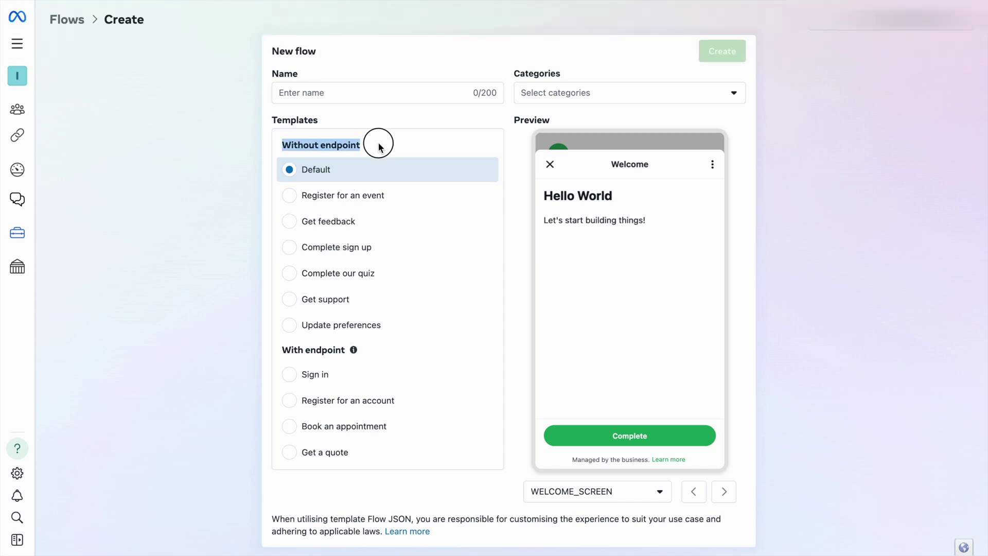
{"action": "left_click", "coordinate": [379, 152]}
{"action": "left_click_drag", "start_coordinate": [282, 352], "coordinate": [386, 353]}
{"action": "left_click", "coordinate": [352, 93]}
{"action": "type", "text": "t"}
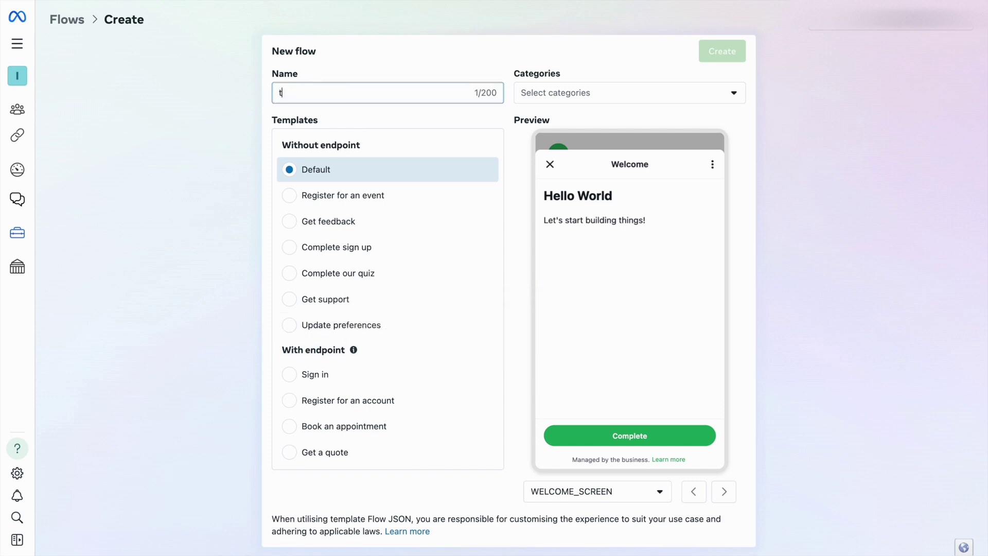
{"action": "type", "text": "est100"}
Compare the Register for an event and Get feedback templates, then choose Register for an event.
{"action": "left_click", "coordinate": [341, 196]}
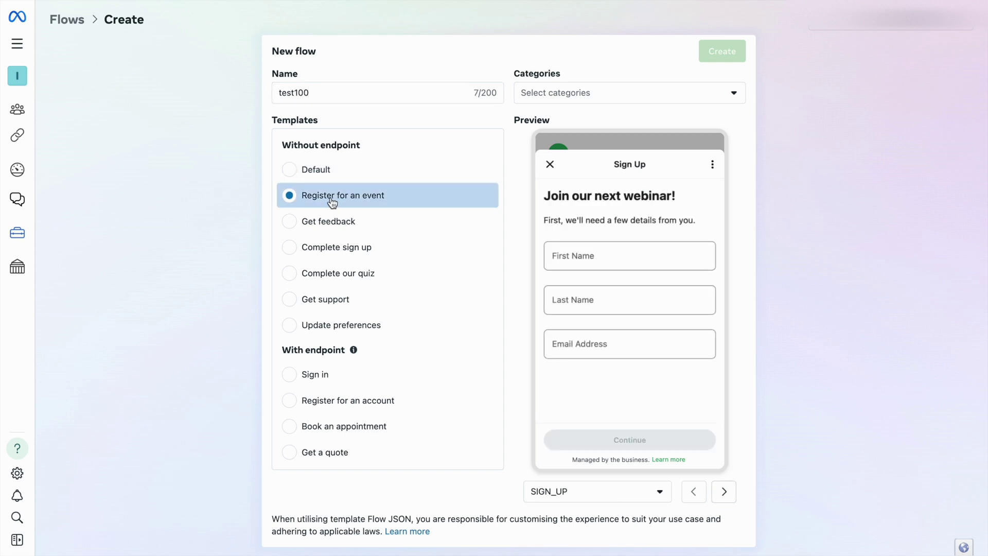
{"action": "left_click", "coordinate": [727, 491]}
{"action": "left_click", "coordinate": [695, 492]}
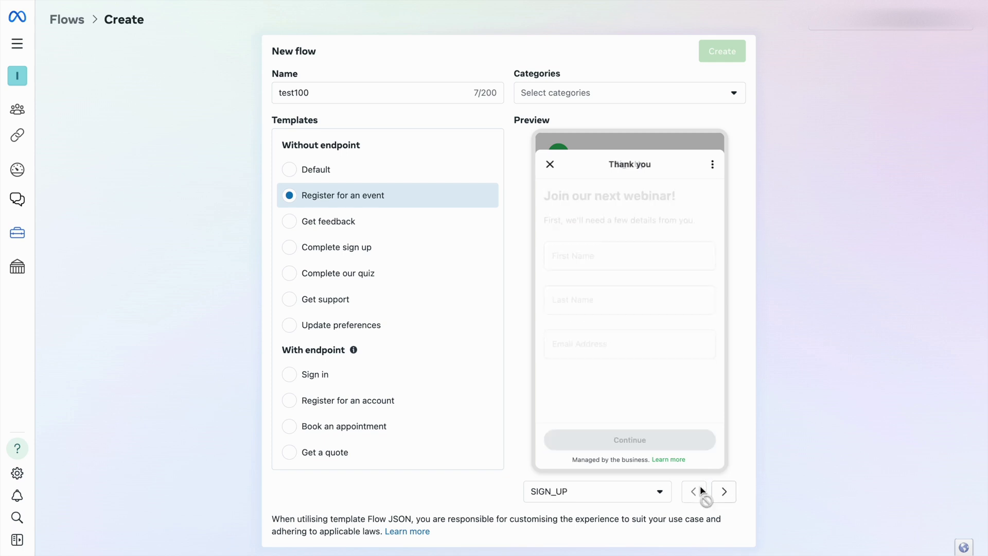
{"action": "left_click", "coordinate": [320, 222]}
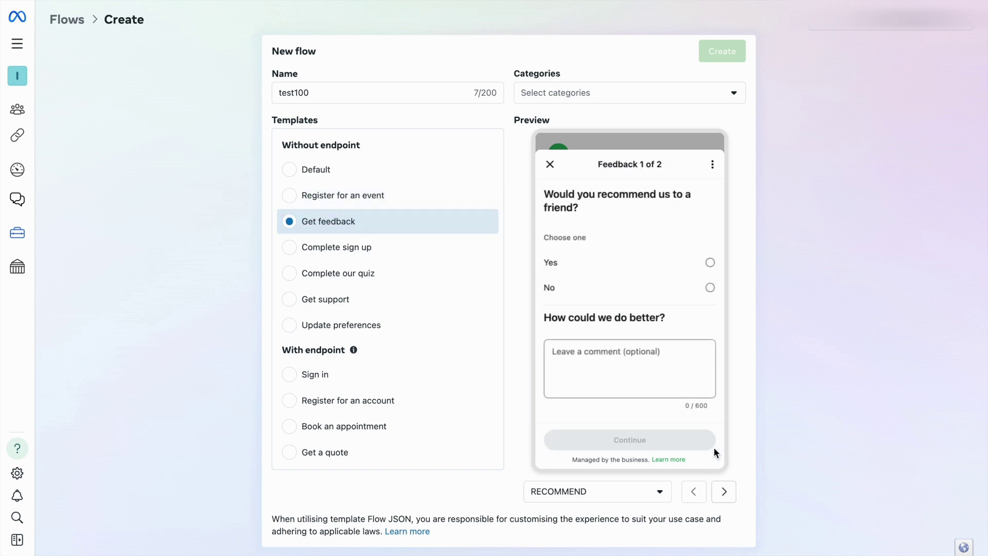
{"action": "left_click", "coordinate": [727, 491]}
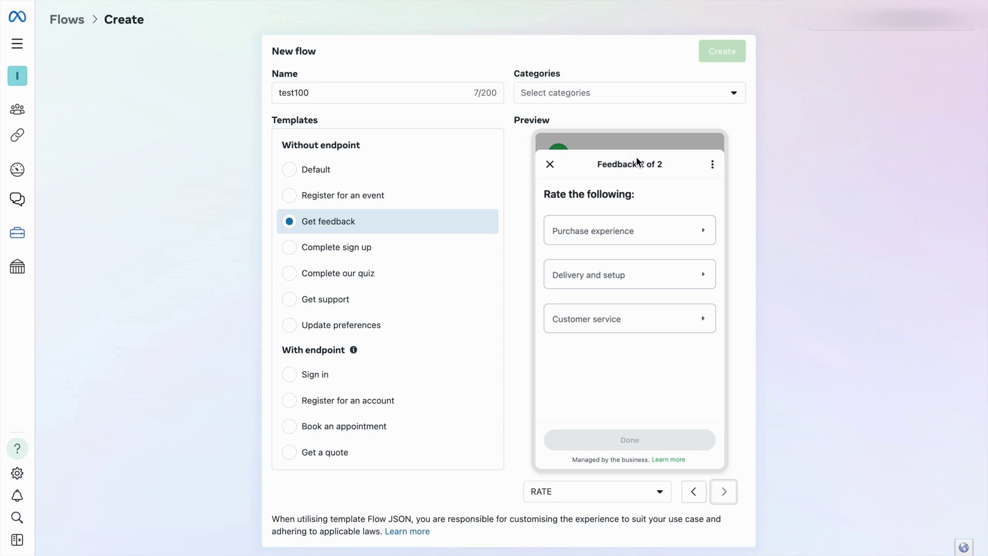
{"action": "left_click", "coordinate": [349, 195]}
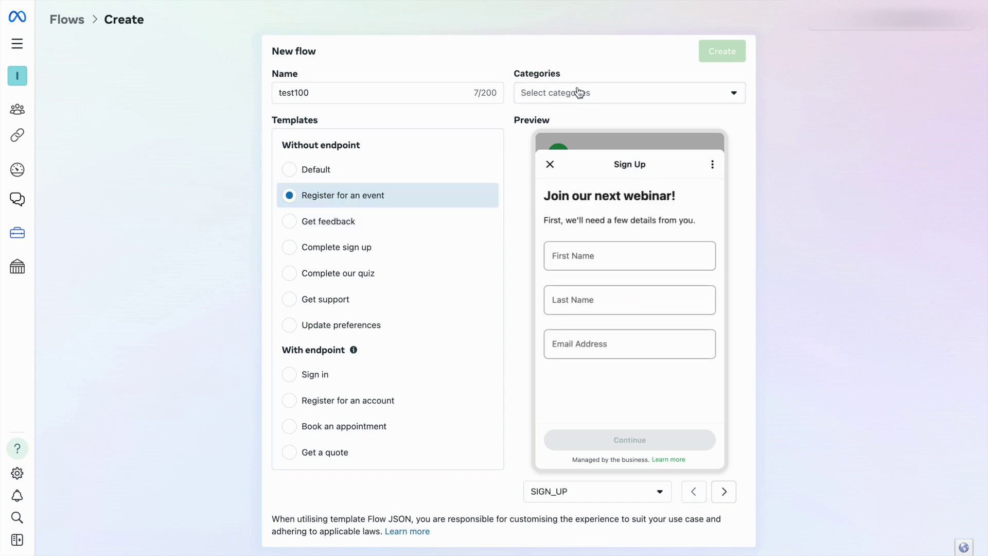
Set the category to Other and create the test100 flow.
{"action": "left_click", "coordinate": [579, 93]}
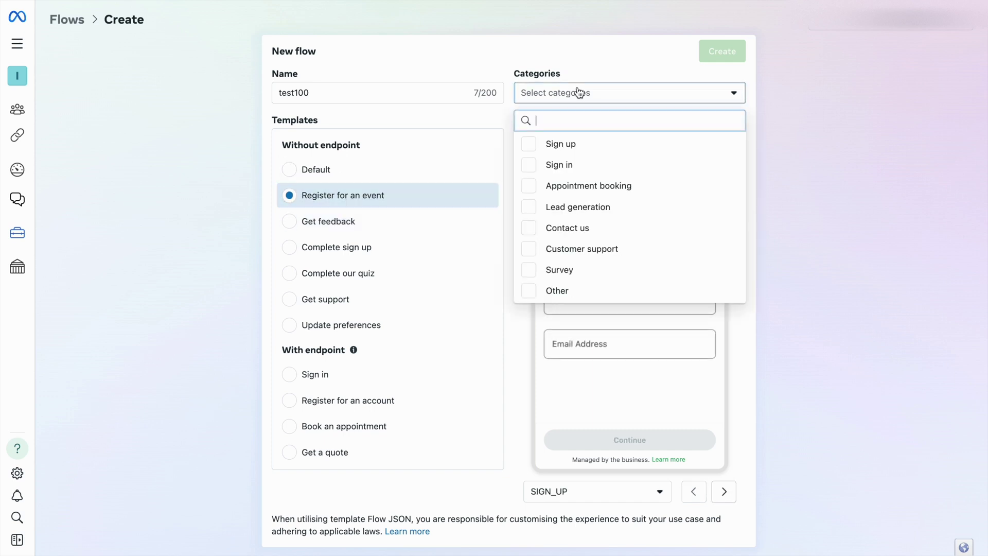
{"action": "left_click", "coordinate": [563, 297]}
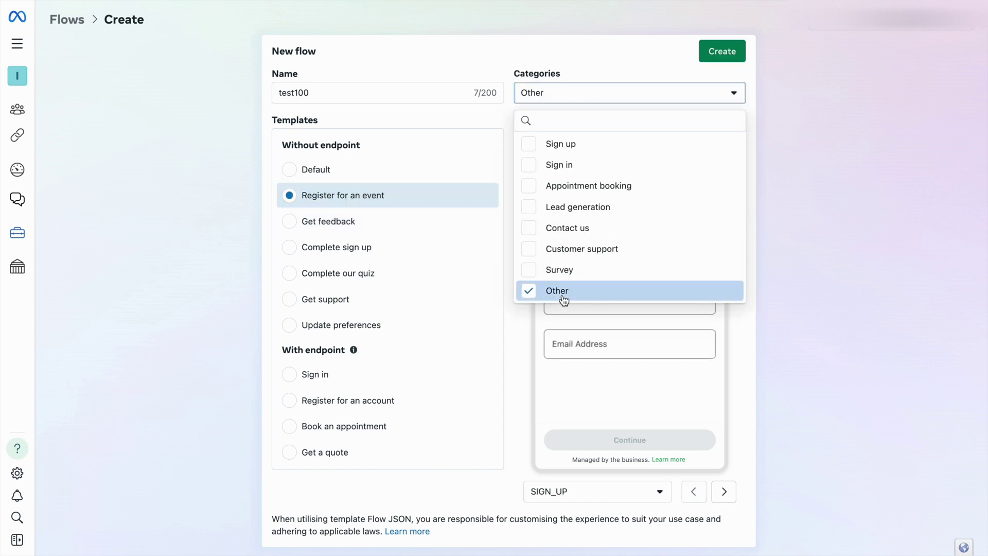
{"action": "left_click", "coordinate": [734, 56]}
{"action": "scroll", "coordinate": [266, 284], "scroll_direction": "down", "scroll_amount": 10}
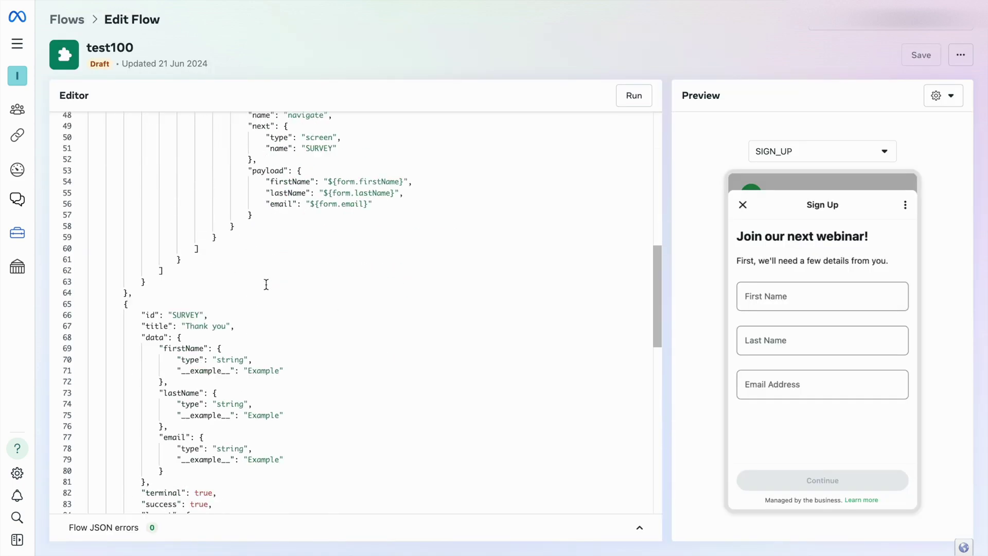
{"action": "scroll", "coordinate": [266, 284], "scroll_direction": "up", "scroll_amount": 10}
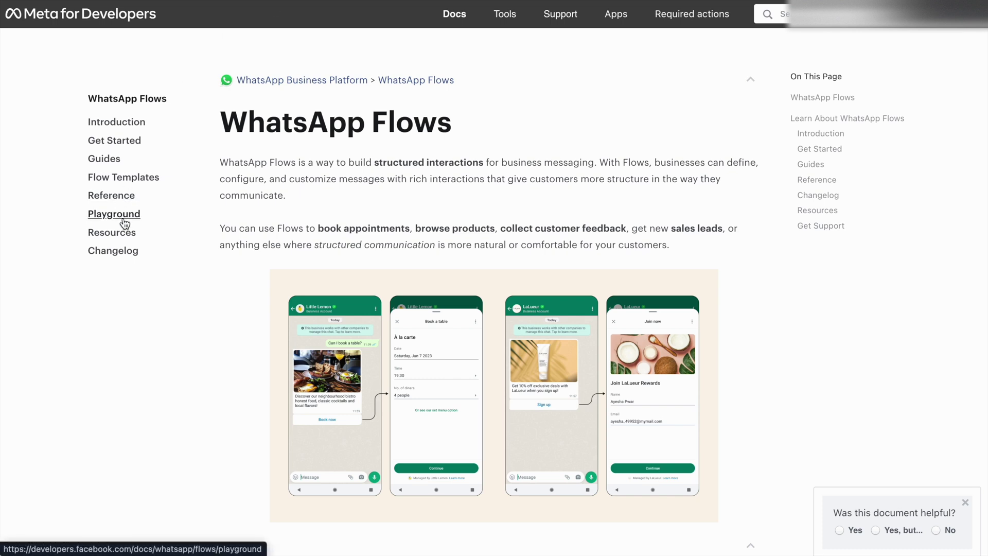
In the Flows Playground, delete the Feedback 2 of 2 screen and the 'Would you recommend us' heading.
{"action": "left_click", "coordinate": [124, 218]}
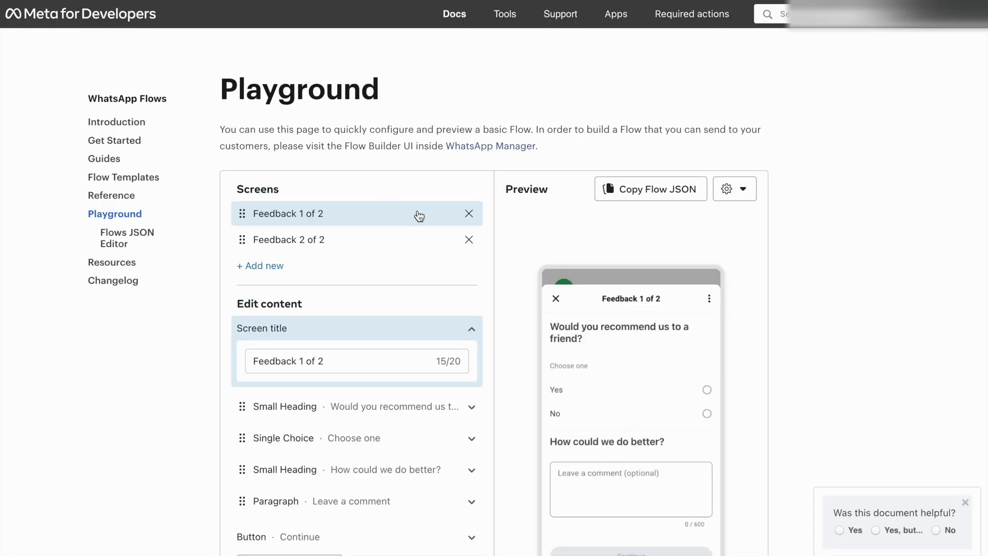
{"action": "scroll", "coordinate": [453, 272], "scroll_direction": "down", "scroll_amount": 1}
{"action": "scroll", "coordinate": [453, 275], "scroll_direction": "down", "scroll_amount": 1}
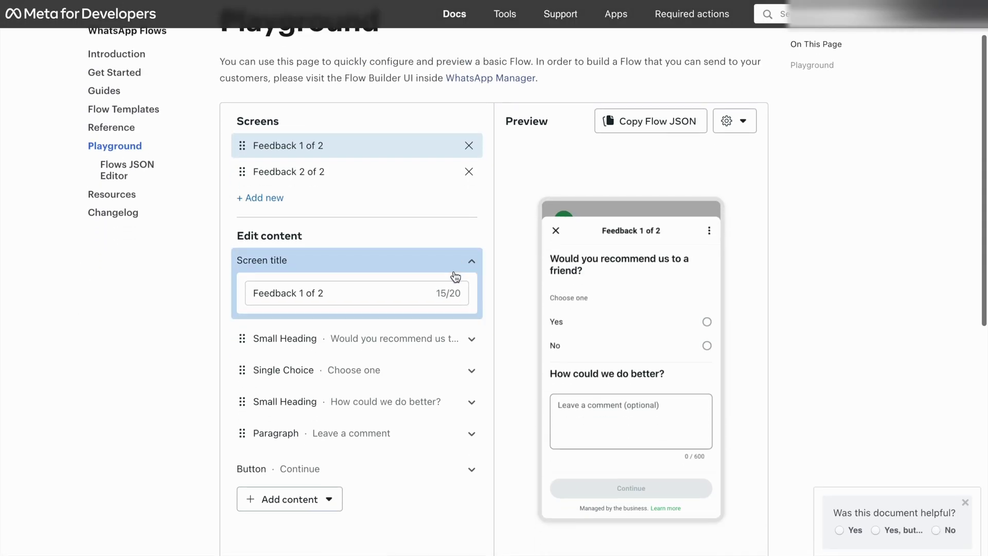
{"action": "left_click", "coordinate": [468, 171]}
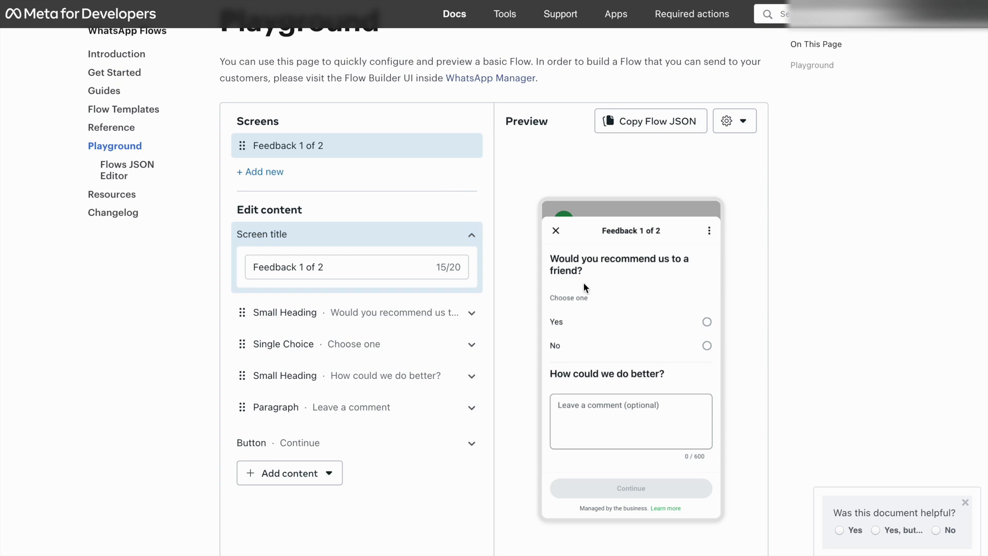
{"action": "left_click", "coordinate": [447, 315]}
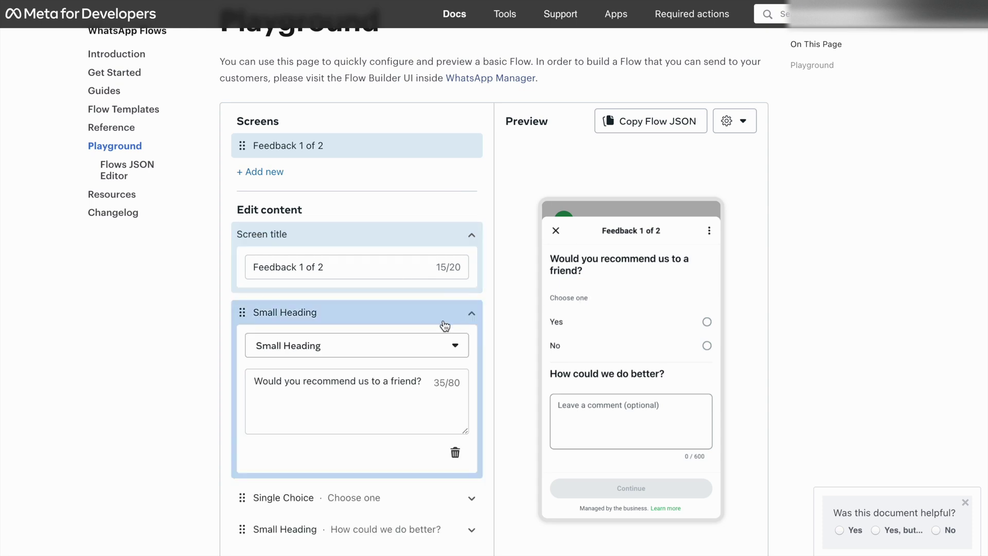
{"action": "left_click", "coordinate": [459, 451]}
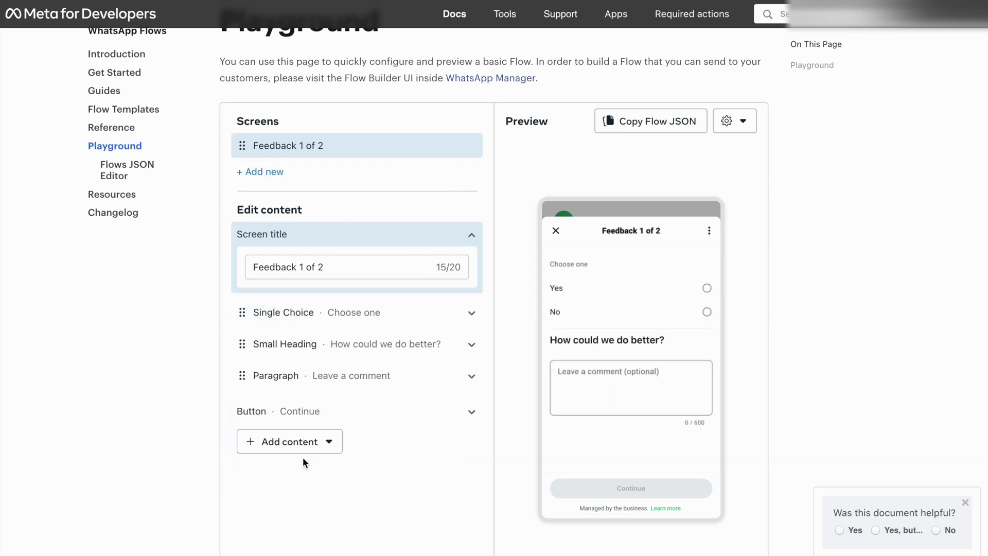
Add a Paragraph text answer to the screen and copy the Flow JSON.
{"action": "left_click", "coordinate": [287, 441]}
{"action": "mouse_move", "coordinate": [294, 392]}
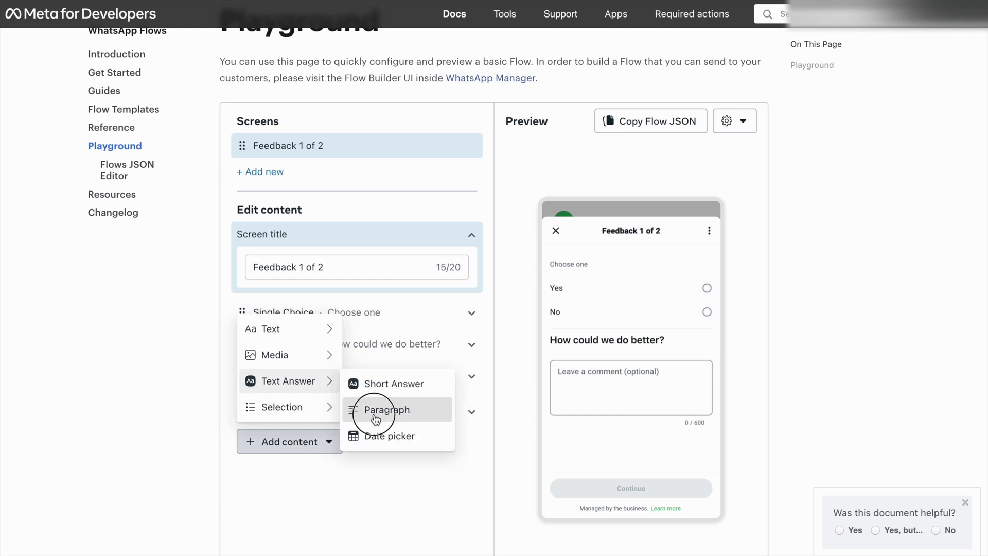
{"action": "left_click", "coordinate": [375, 411]}
{"action": "left_click", "coordinate": [668, 407]}
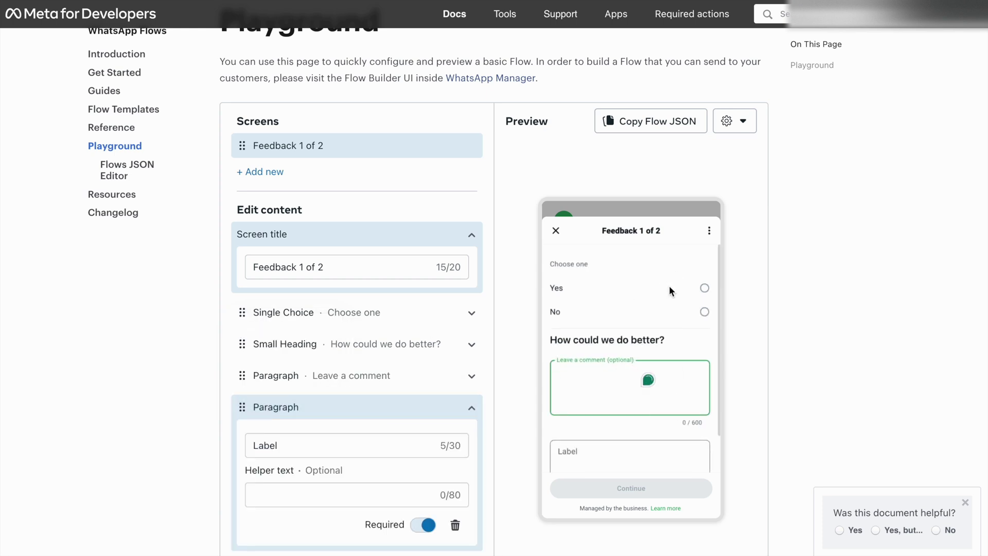
{"action": "left_click", "coordinate": [637, 124]}
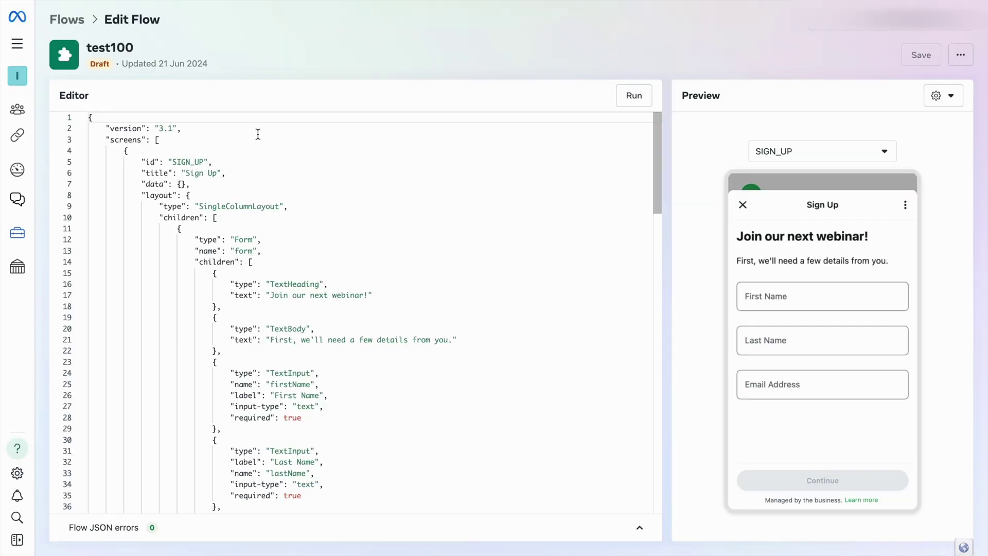
{"action": "left_click", "coordinate": [319, 199]}
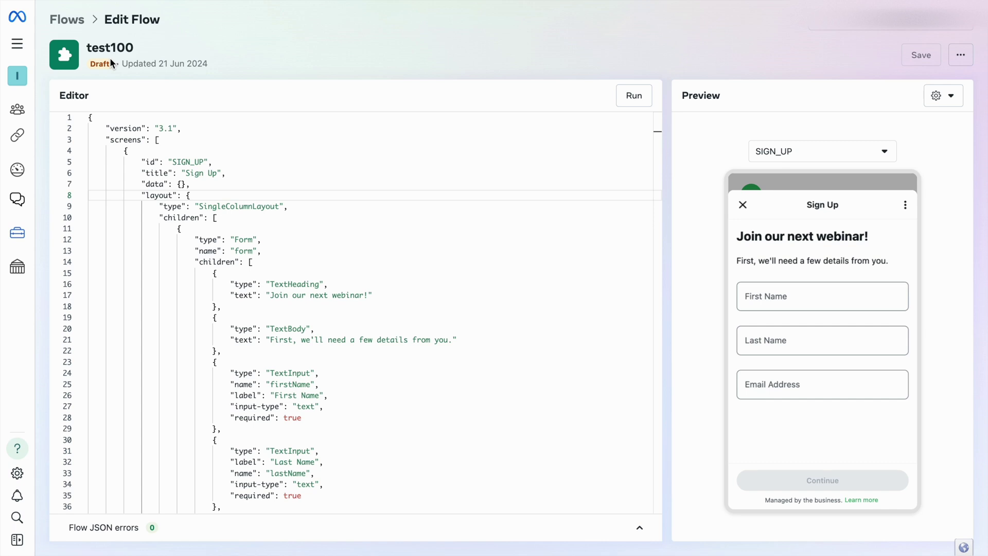
{"action": "left_click", "coordinate": [634, 96]}
{"action": "left_click", "coordinate": [823, 299]}
{"action": "left_click", "coordinate": [850, 323]}
{"action": "left_click", "coordinate": [833, 386]}
{"action": "type", "text": "s"}
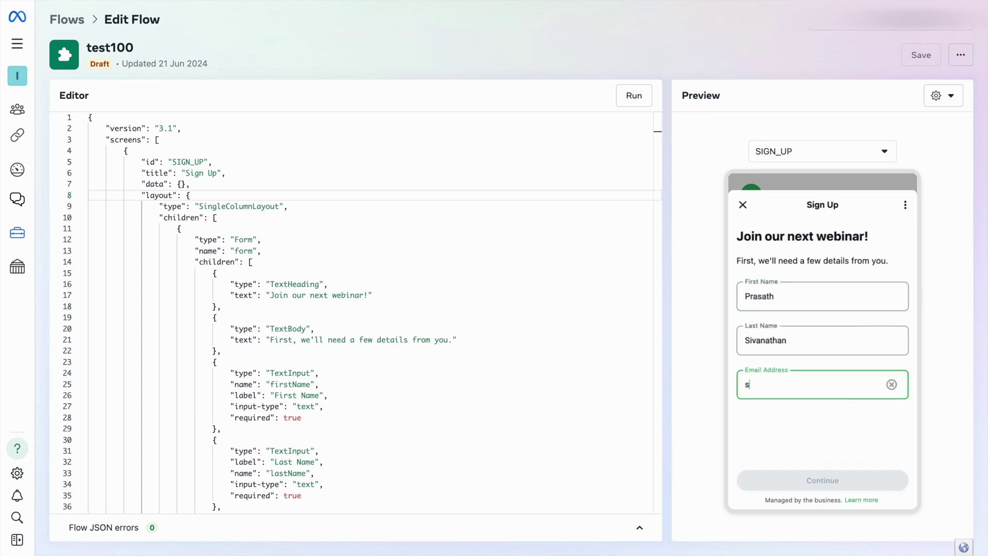
{"action": "type", "text": "@g.c"}
{"action": "left_click", "coordinate": [849, 488]}
Switch the preview to the SURVEY screen showing the 'Before you go' question.
{"action": "left_click", "coordinate": [832, 157]}
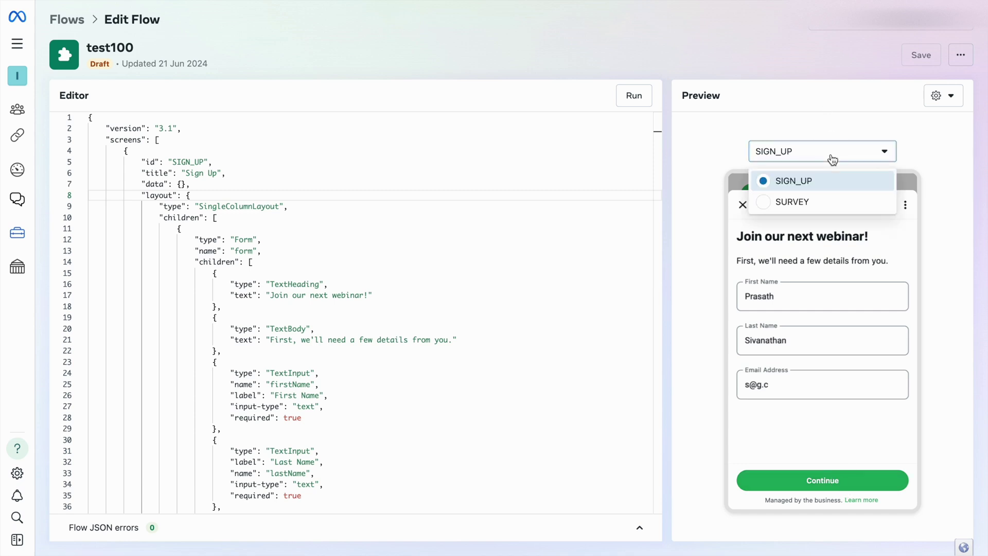
{"action": "left_click", "coordinate": [823, 201]}
{"action": "left_click", "coordinate": [623, 175]}
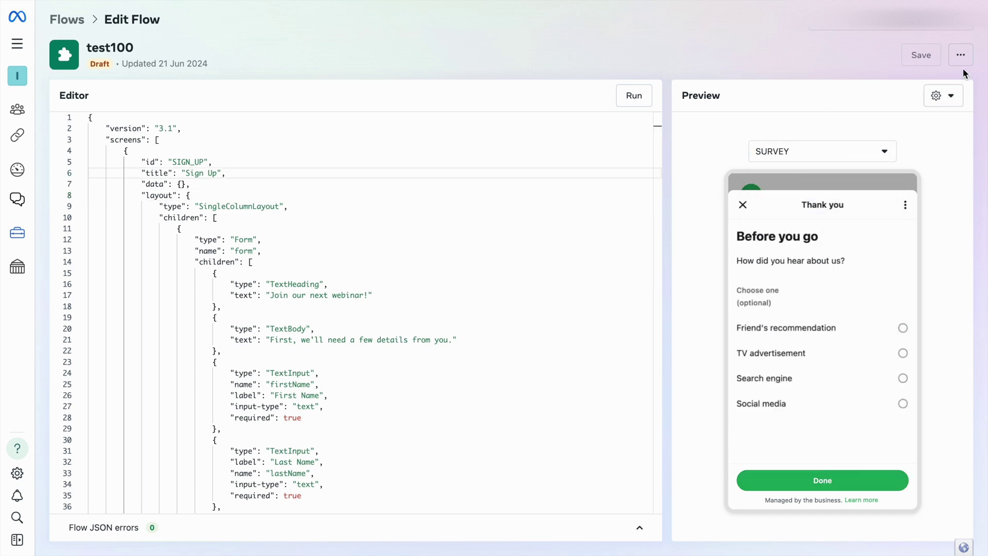
{"action": "left_click", "coordinate": [961, 57]}
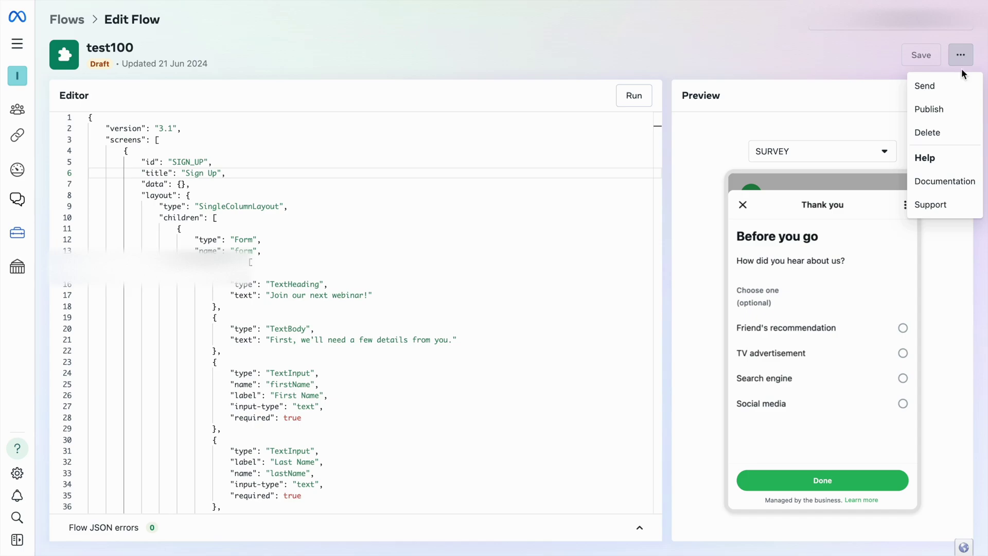
Prepare a test send of test100 starting at SIGN_UP, then cancel it without sending.
{"action": "left_click", "coordinate": [963, 86]}
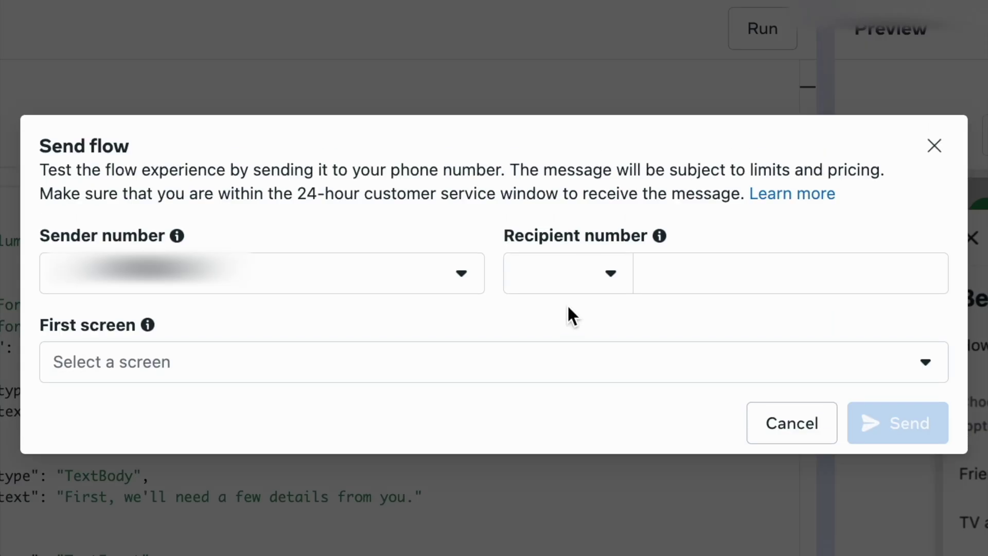
{"action": "left_click", "coordinate": [660, 274]}
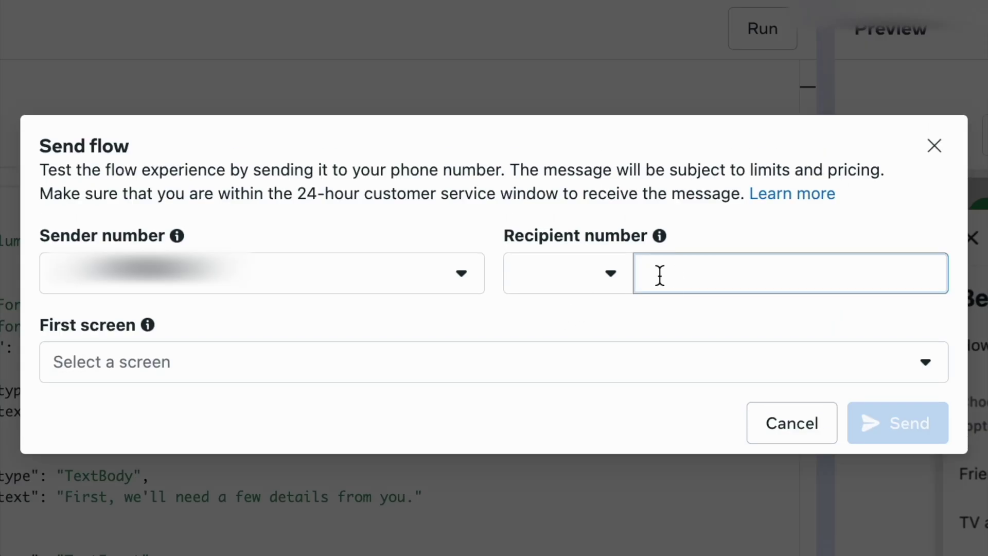
{"action": "left_click", "coordinate": [790, 367]}
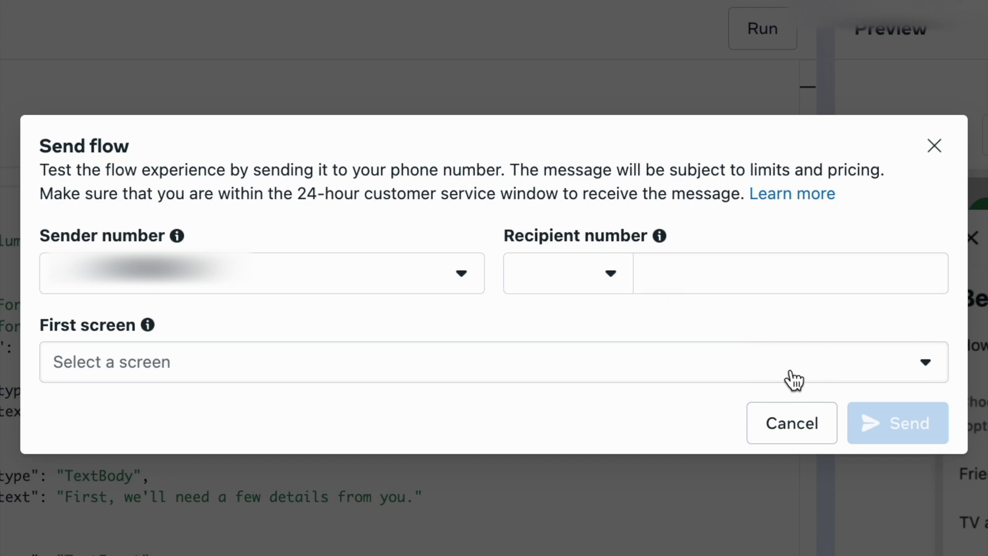
{"action": "left_click", "coordinate": [481, 409]}
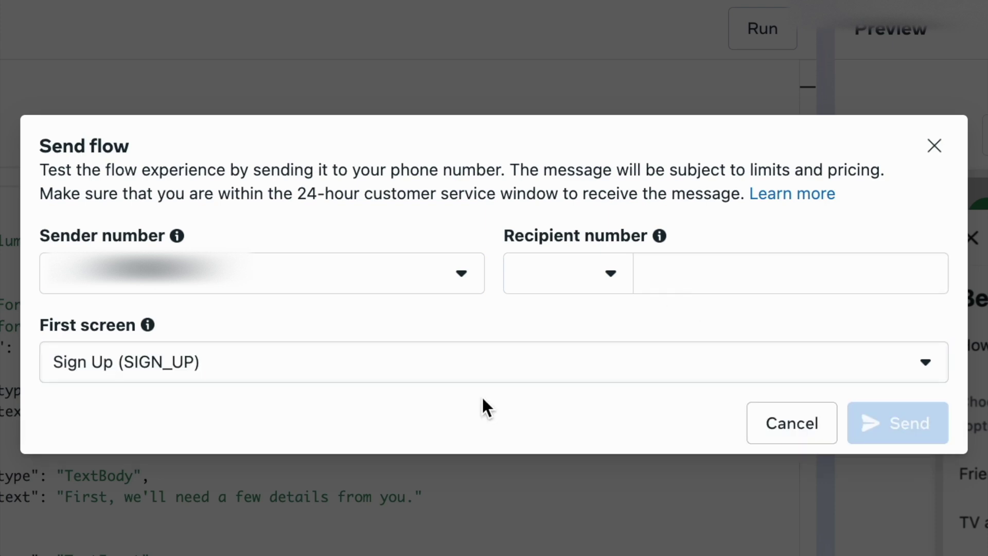
{"action": "left_click", "coordinate": [933, 149]}
Dismiss the flow's actions menu without publishing and check its Draft status.
{"action": "left_click", "coordinate": [960, 55]}
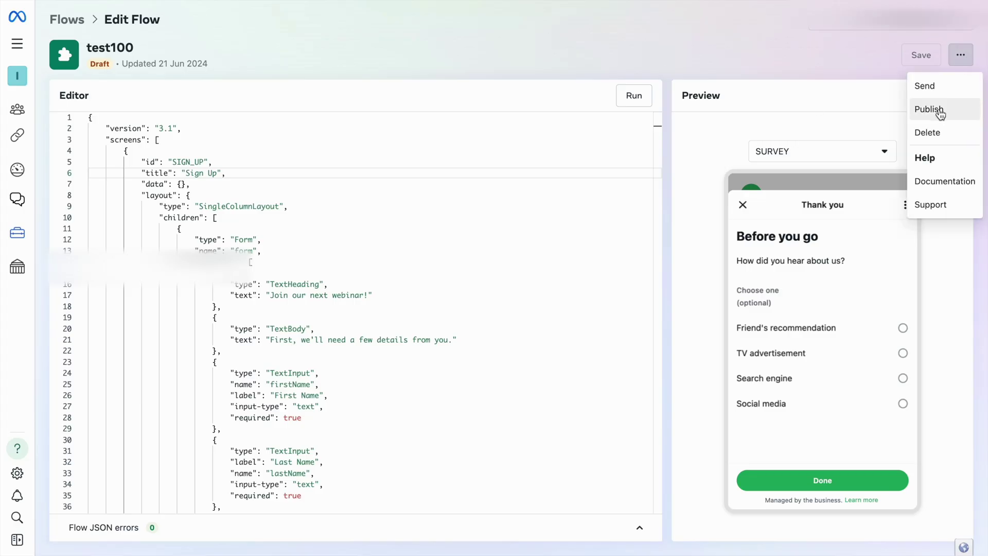
{"action": "left_click", "coordinate": [941, 116]}
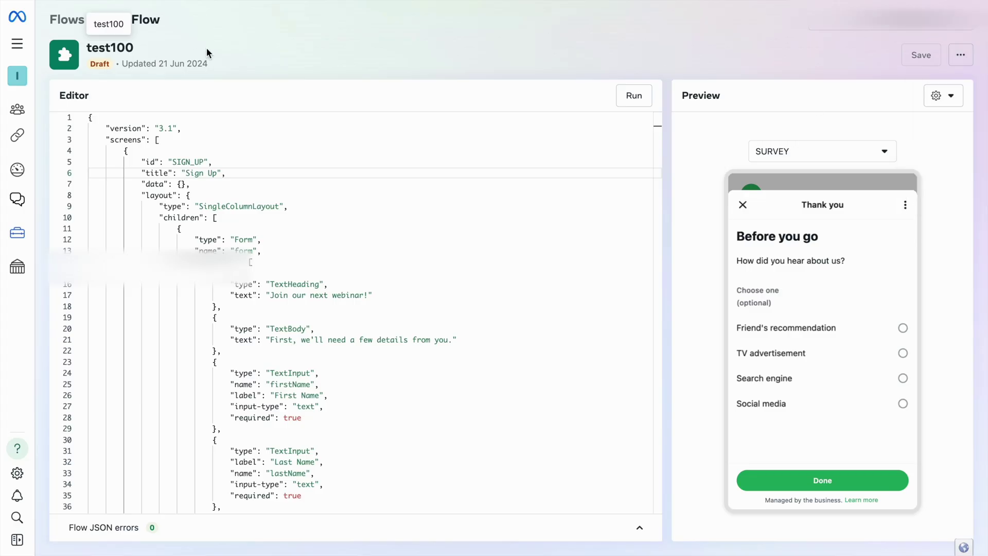
{"action": "double_click", "coordinate": [96, 65]}
{"action": "left_click", "coordinate": [97, 65]}
{"action": "left_click", "coordinate": [194, 53]}
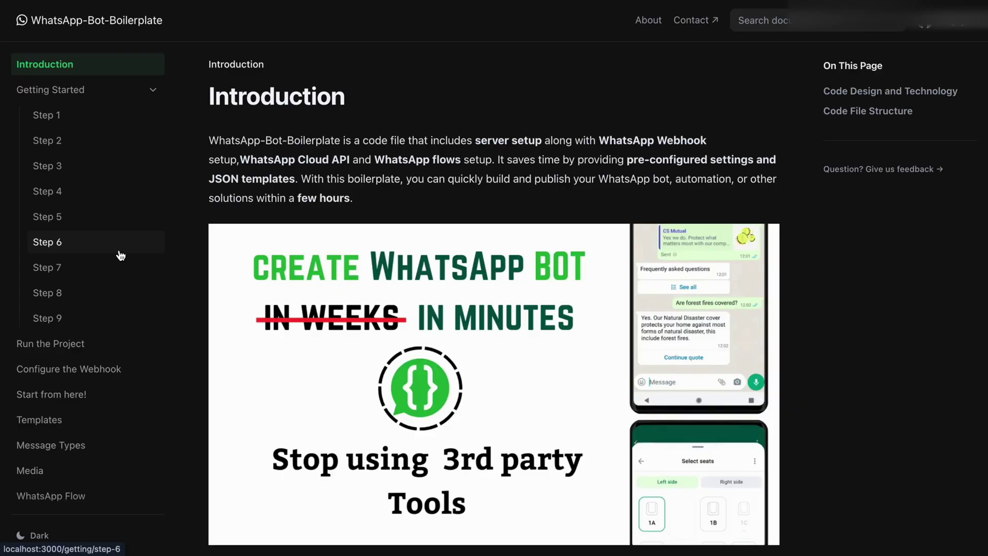
Copy the draft-mode 'To Test in Postman' JSON from the WhatsApp Flow docs' Without end point section.
{"action": "scroll", "coordinate": [121, 253], "scroll_direction": "down", "scroll_amount": 3}
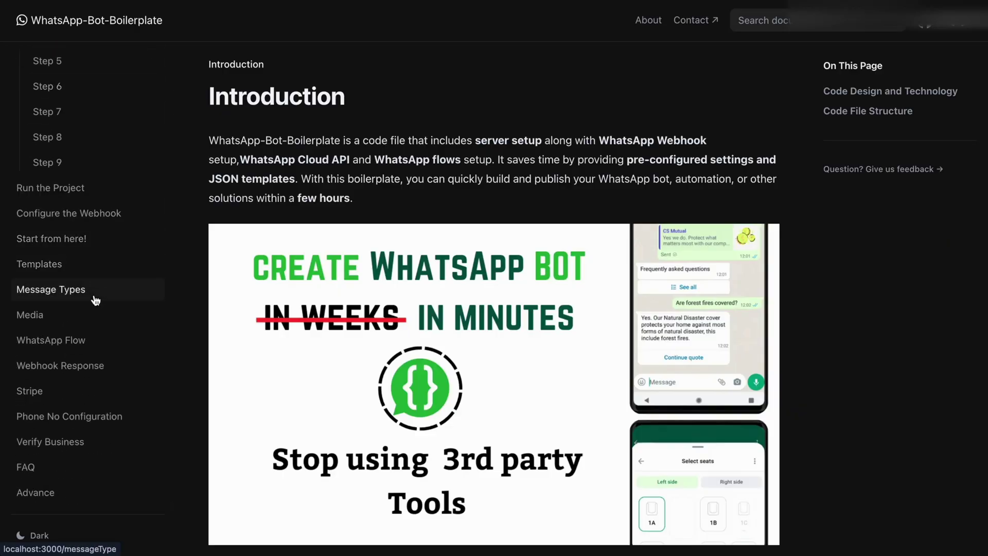
{"action": "left_click", "coordinate": [86, 341]}
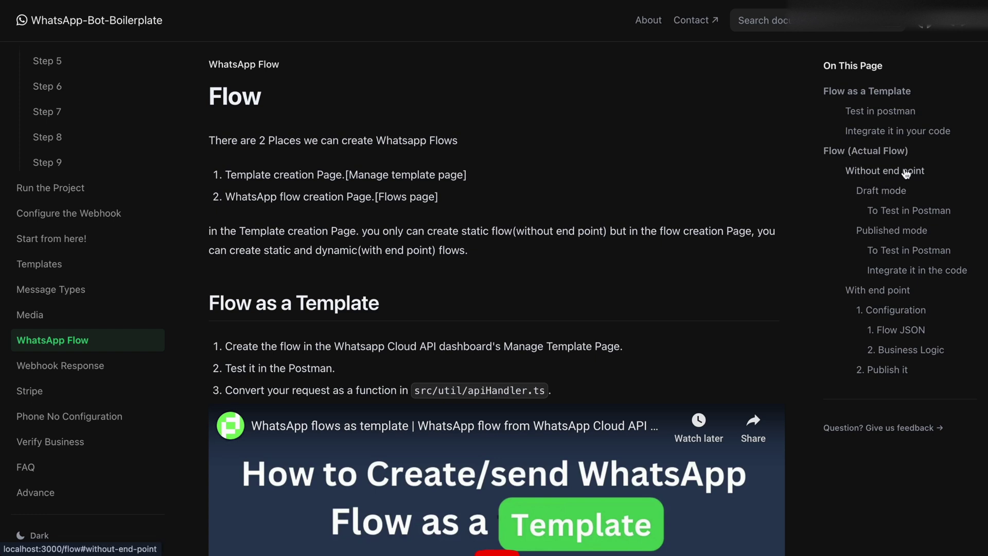
{"action": "left_click", "coordinate": [869, 173]}
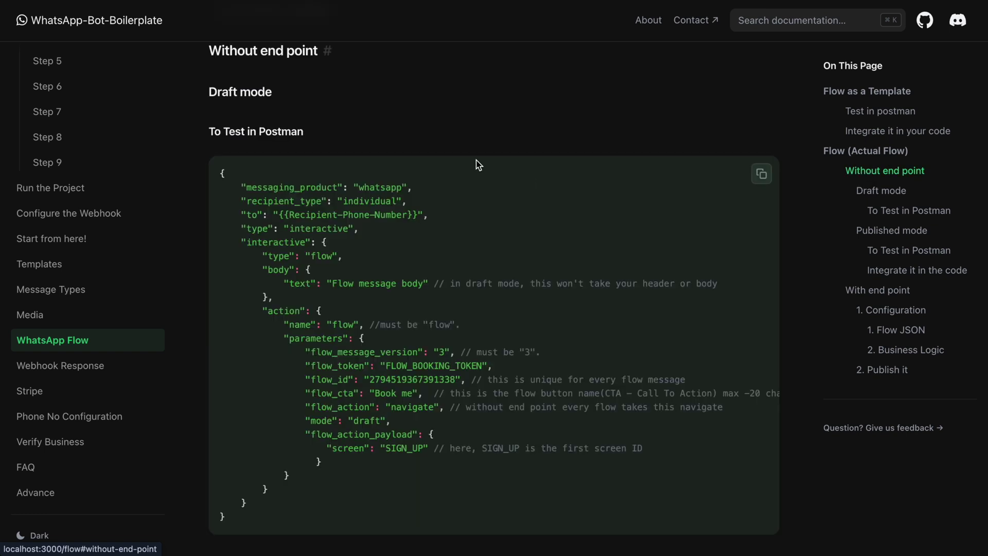
{"action": "left_click_drag", "start_coordinate": [207, 93], "coordinate": [326, 93]}
{"action": "left_click", "coordinate": [327, 93]}
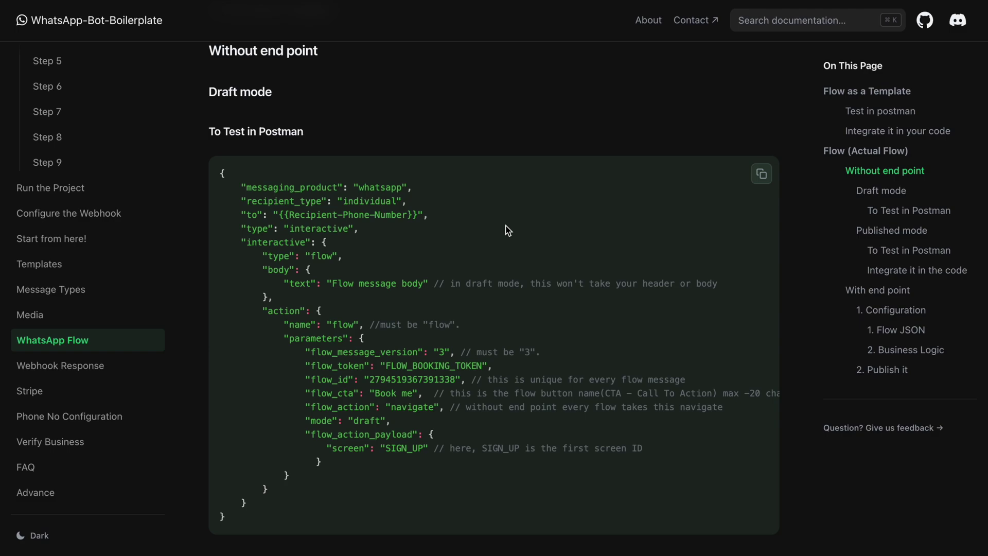
{"action": "left_click", "coordinate": [761, 174]}
{"action": "left_click", "coordinate": [526, 247]}
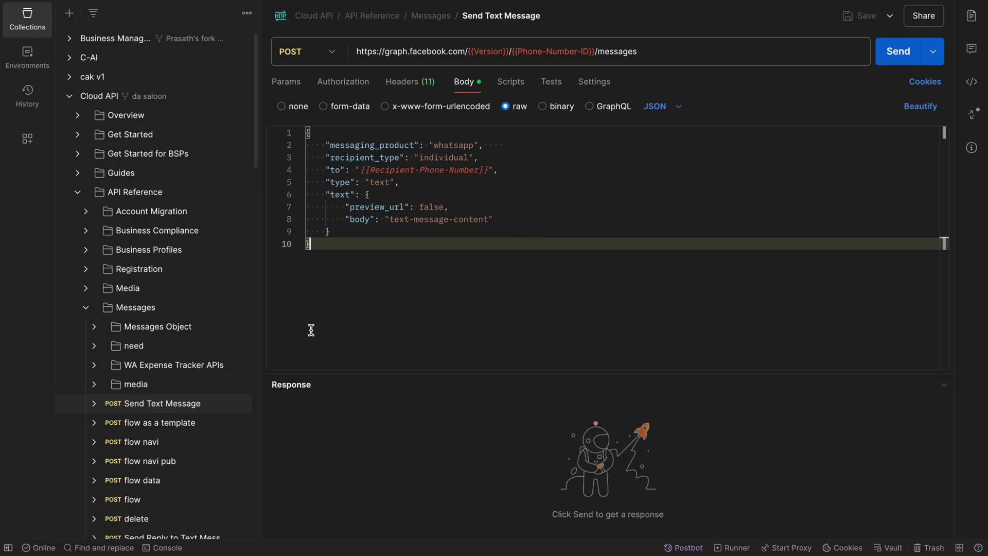
Duplicate the Send Text Message request and rename the copy 'flow without end pointt'.
{"action": "left_click", "coordinate": [242, 403]}
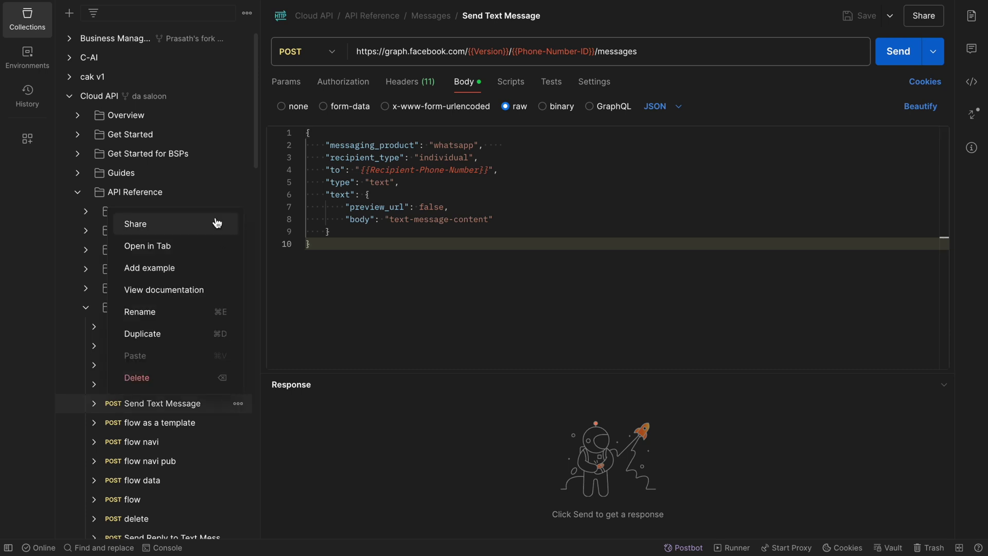
{"action": "left_click", "coordinate": [193, 331]}
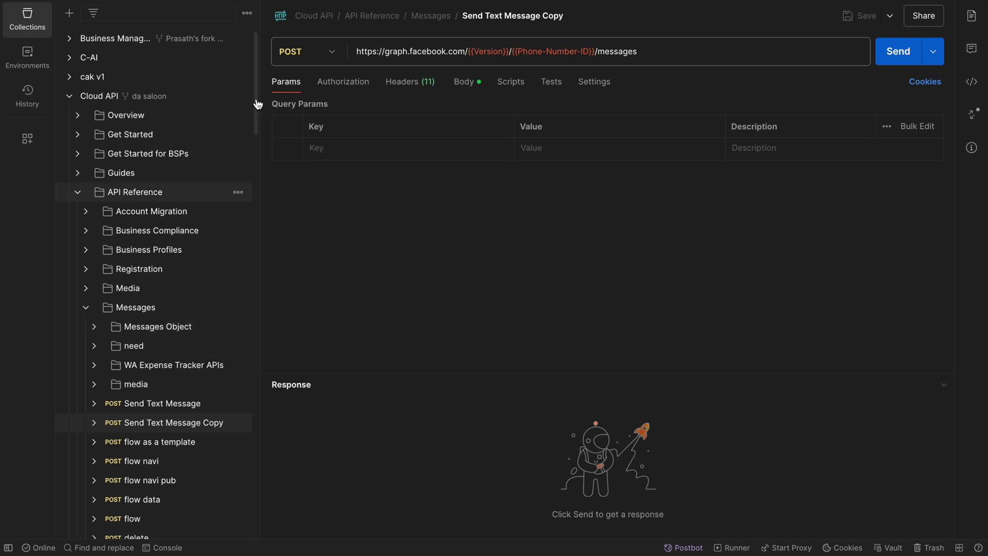
{"action": "left_click", "coordinate": [494, 15]}
{"action": "type", "text": "flow without end poi"}
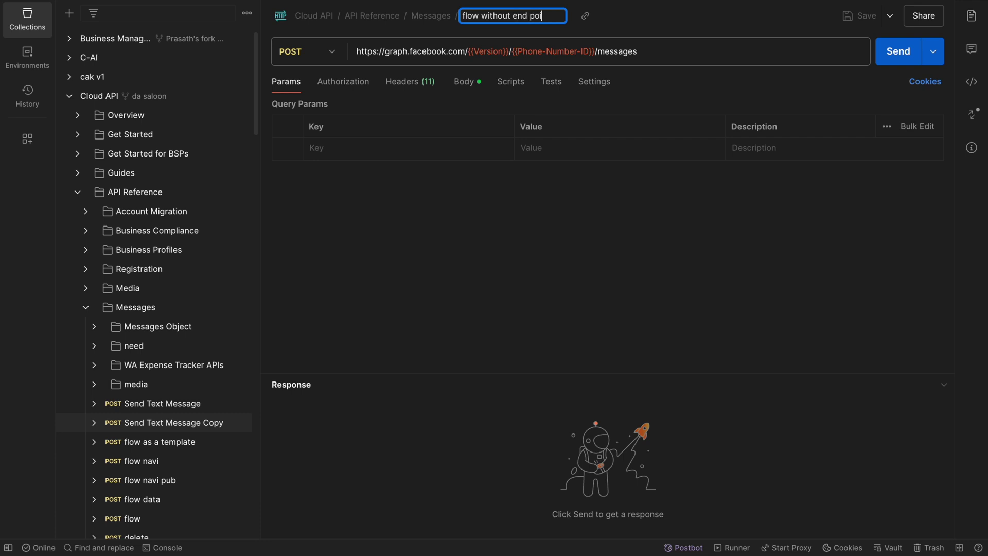
{"action": "type", "text": "ntt"}
{"action": "key", "text": "Return"}
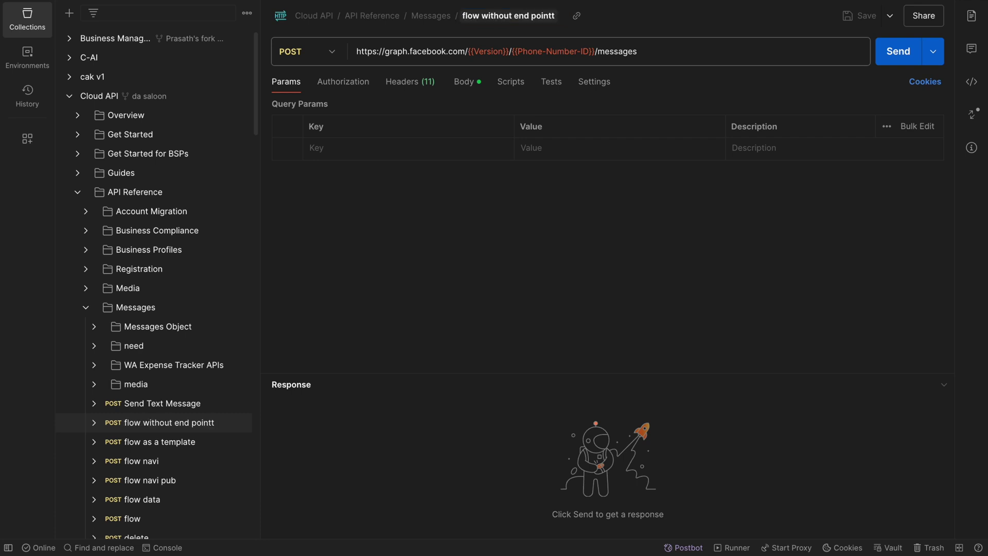
Paste the copied draft-mode flow JSON into the request body.
{"action": "left_click", "coordinate": [466, 88]}
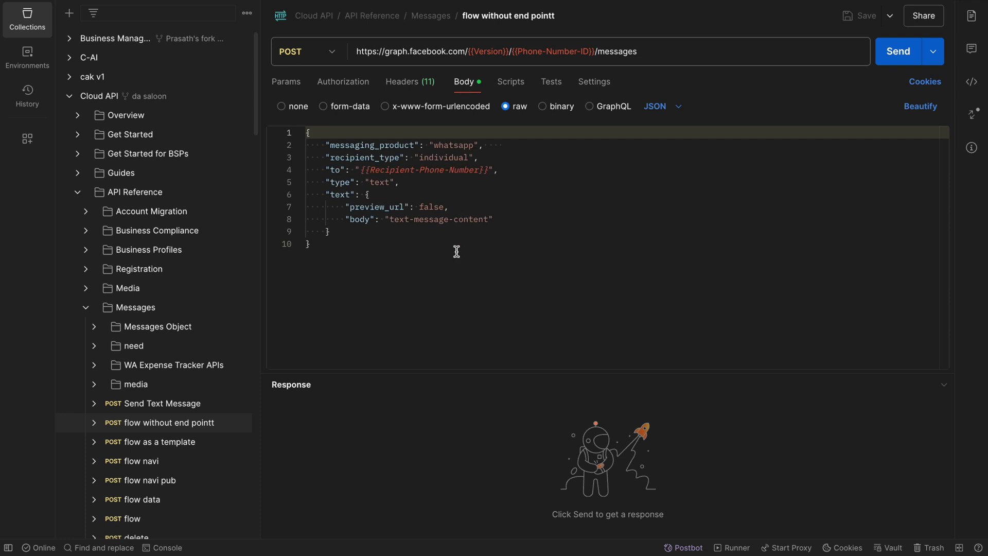
{"action": "left_click", "coordinate": [586, 191]}
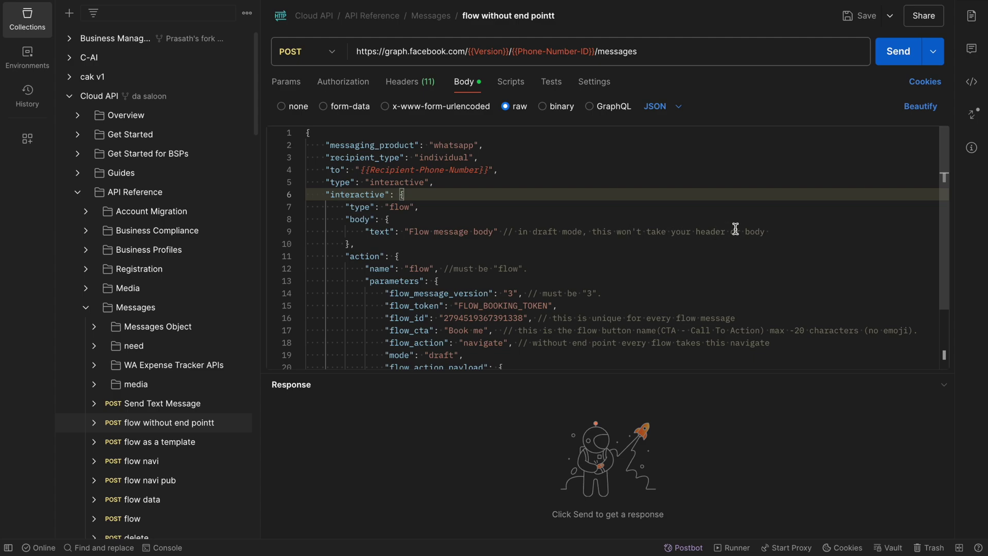
{"action": "key", "text": "ctrl+Left"}
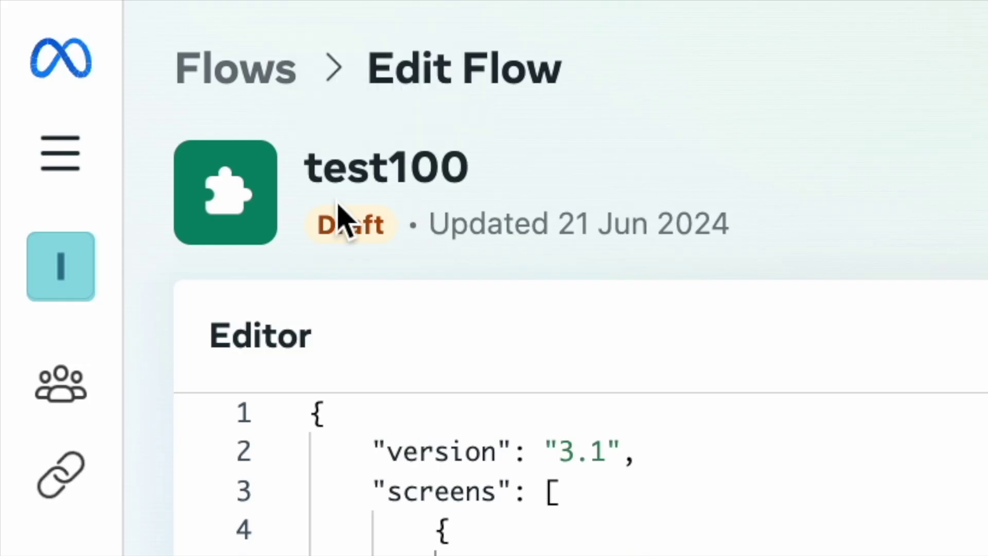
Replace the FLOW_BOOKING_TOKEN value with the sample token thisistoken.
{"action": "mouse_move", "coordinate": [410, 223]}
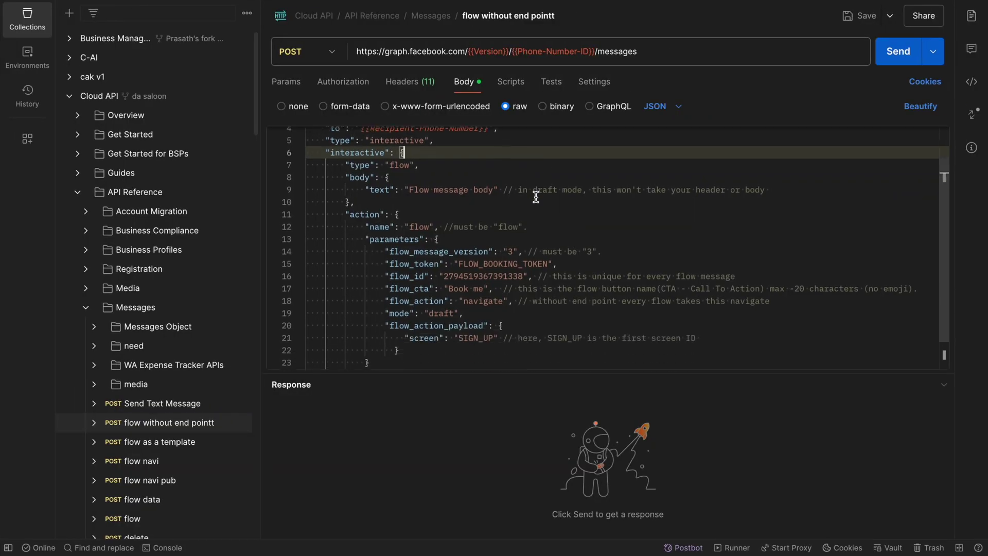
{"action": "scroll", "coordinate": [536, 197], "scroll_direction": "down", "scroll_amount": 1}
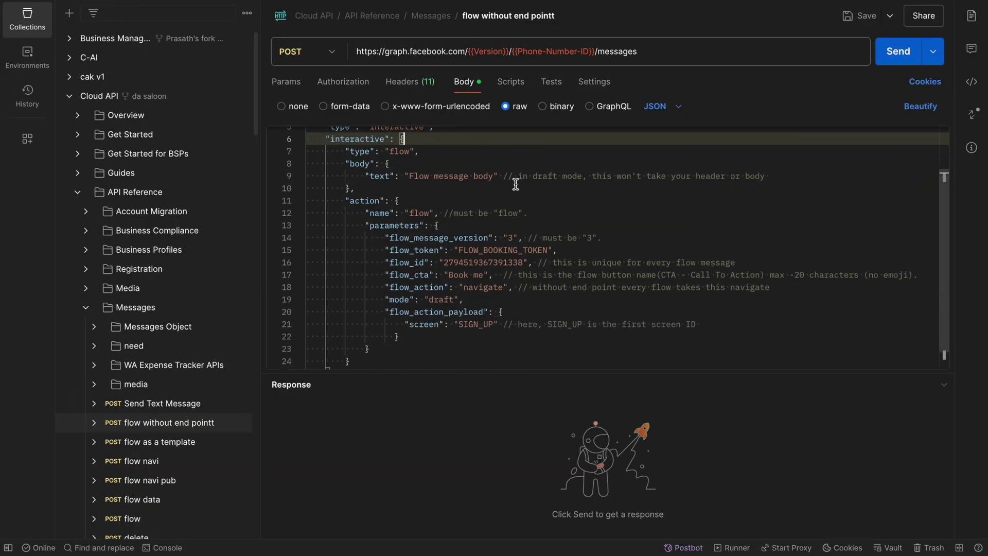
{"action": "scroll", "coordinate": [515, 184], "scroll_direction": "down", "scroll_amount": 2}
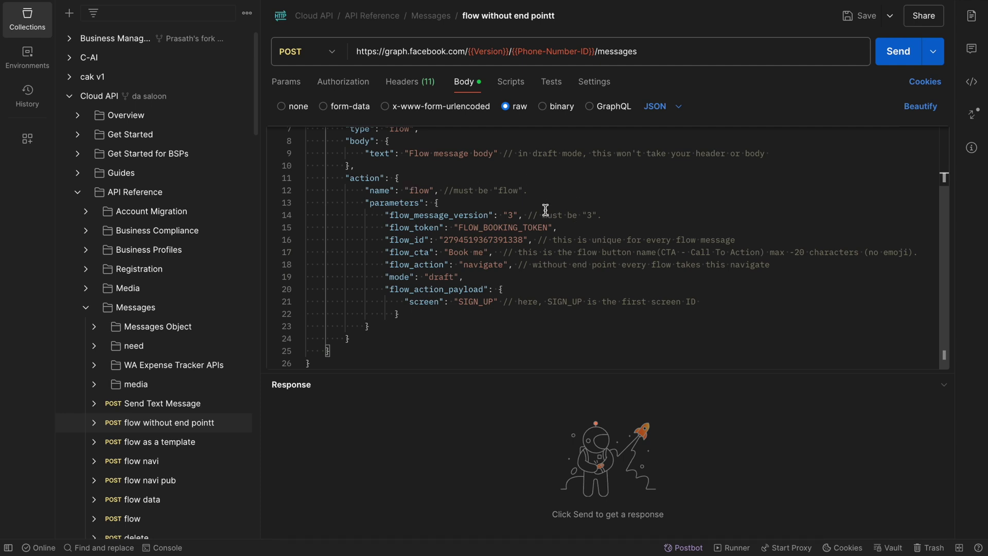
{"action": "double_click", "coordinate": [456, 227]}
{"action": "key", "text": "ctrl+v"}
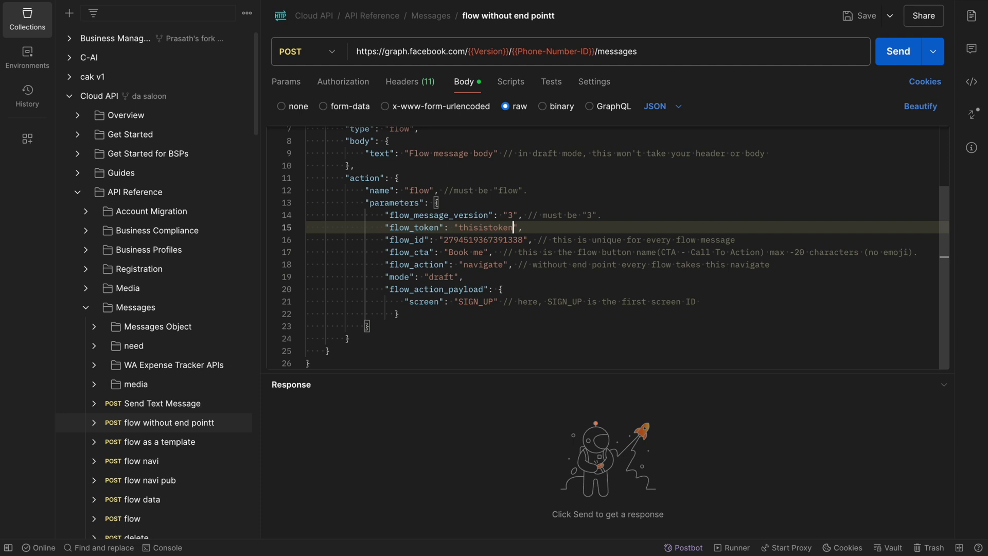
{"action": "double_click", "coordinate": [484, 240]}
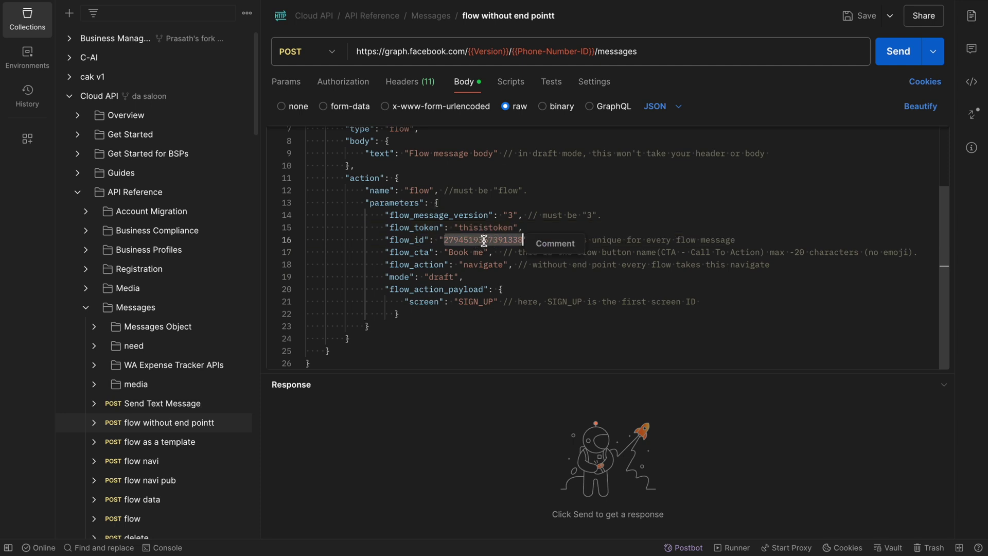
{"action": "double_click", "coordinate": [476, 302]}
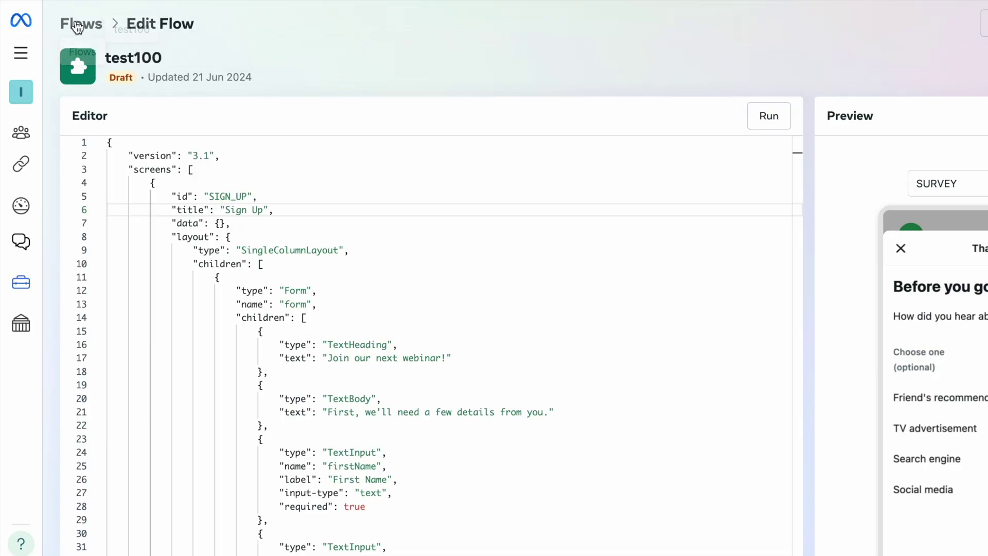
{"action": "left_click", "coordinate": [78, 24]}
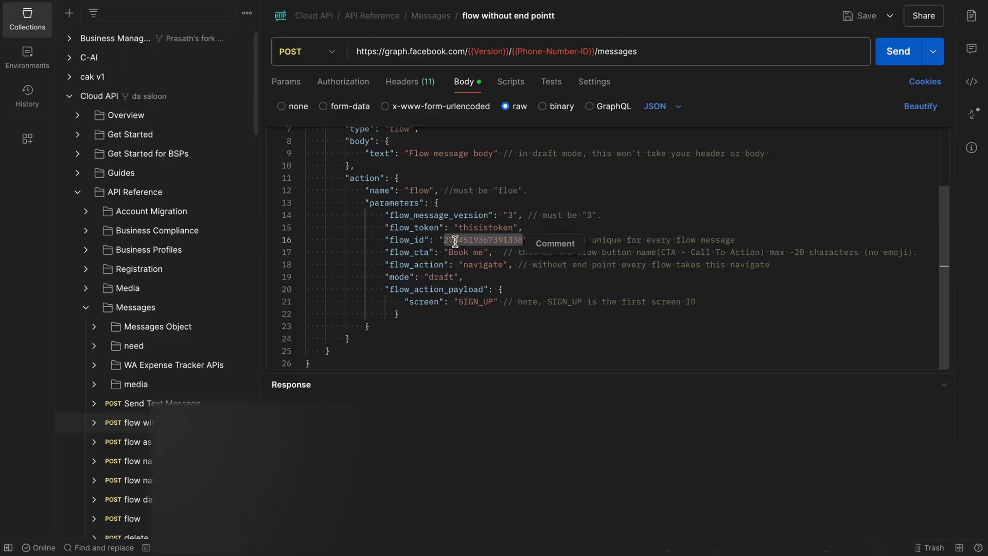
{"action": "key", "text": "super+v"}
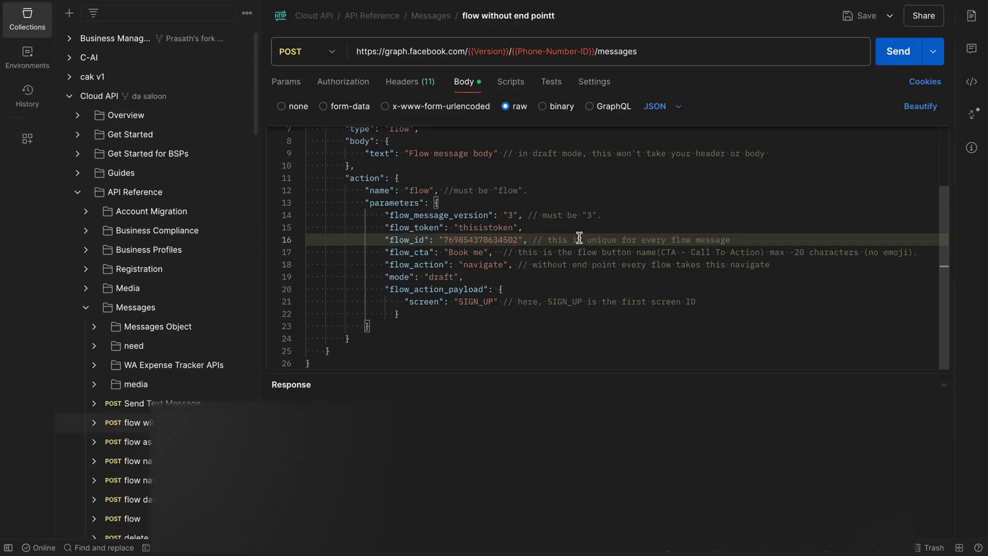
{"action": "double_click", "coordinate": [599, 215]}
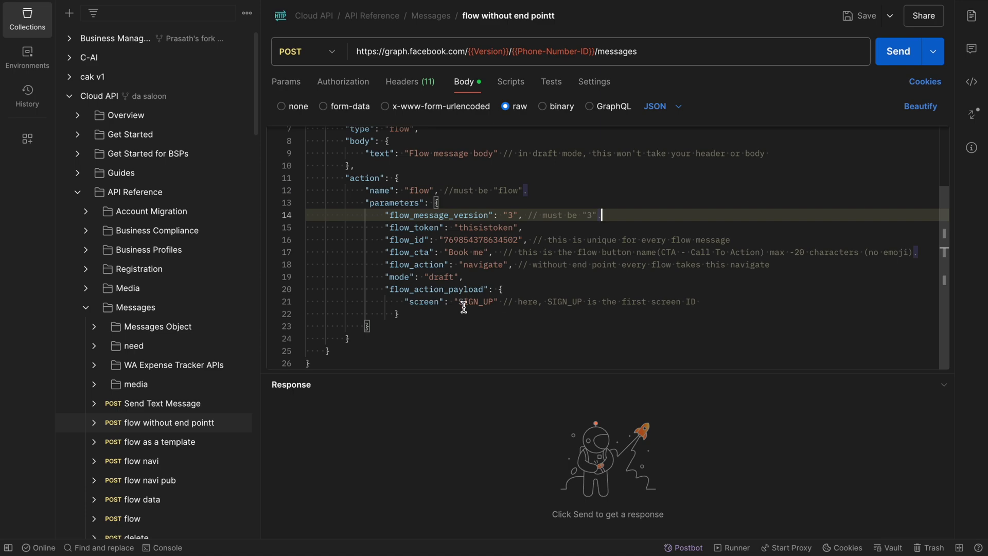
{"action": "left_click", "coordinate": [403, 299]}
Check that test100's first screen id in the JSON is SIGN_UP, matching the Postman payload.
{"action": "double_click", "coordinate": [480, 302]}
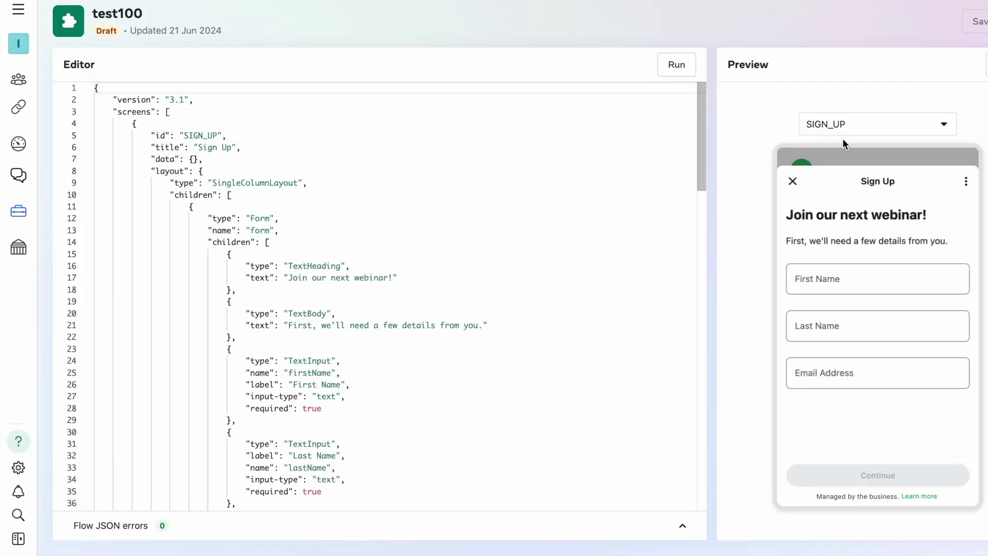
{"action": "left_click", "coordinate": [904, 124]}
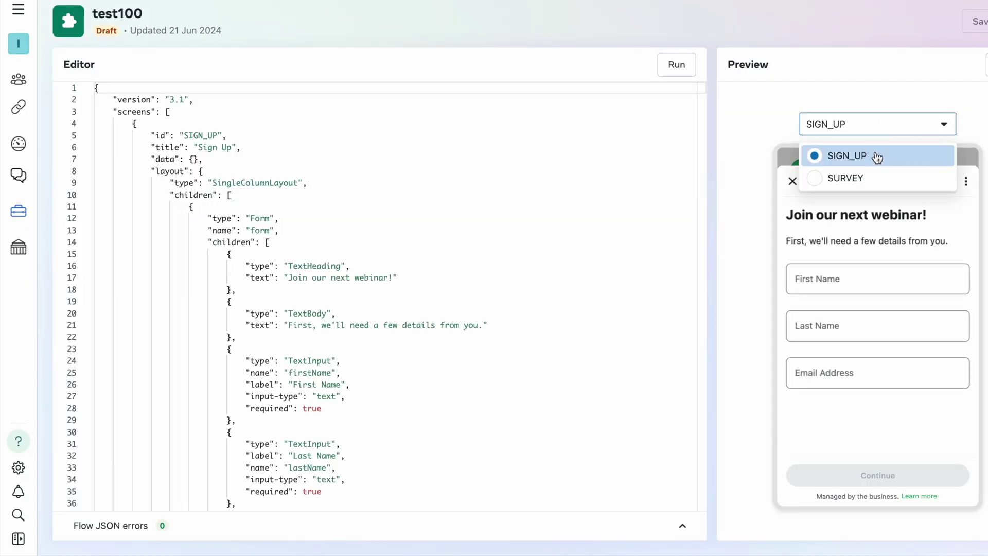
{"action": "left_click", "coordinate": [350, 210]}
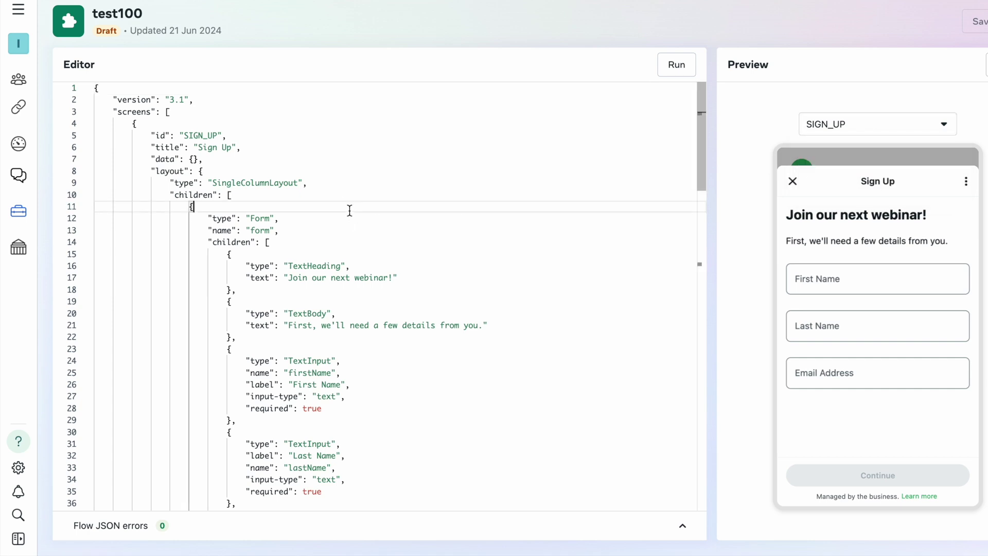
{"action": "double_click", "coordinate": [202, 136]}
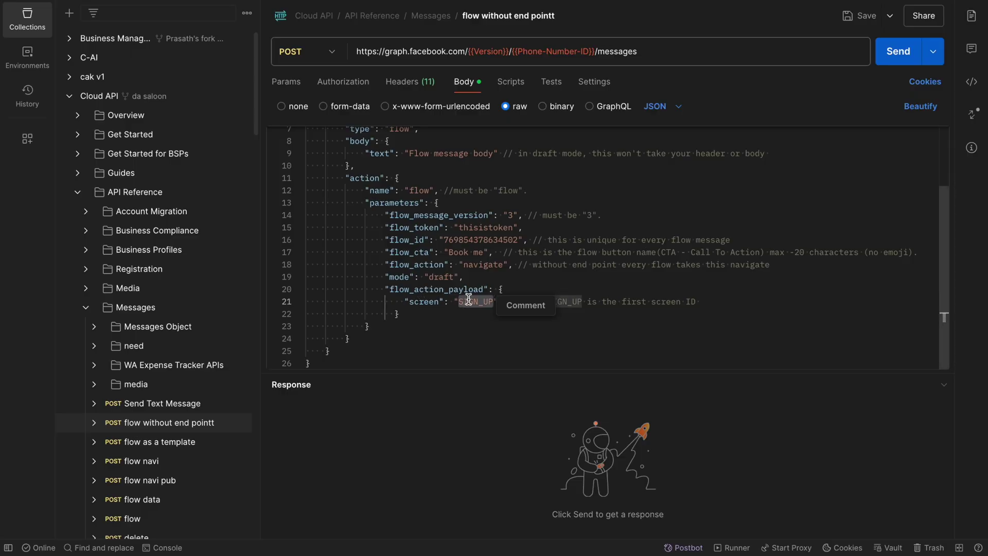
{"action": "left_click", "coordinate": [502, 289]}
Send the draft-mode flow request and read the 200 OK response with its message ID.
{"action": "scroll", "coordinate": [502, 289], "scroll_direction": "up", "scroll_amount": 2}
{"action": "scroll", "coordinate": [502, 289], "scroll_direction": "down", "scroll_amount": 2}
{"action": "left_click", "coordinate": [901, 52]}
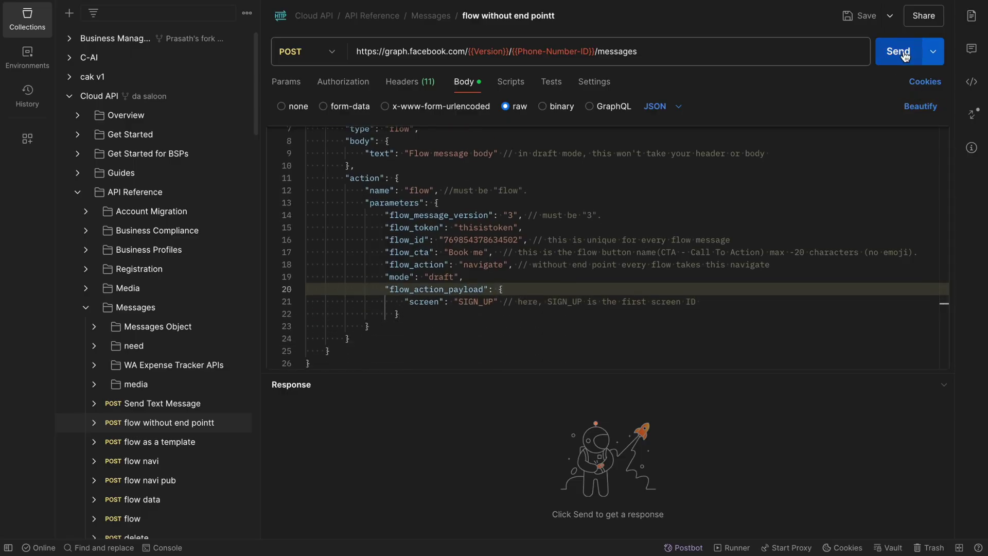
{"action": "left_click_drag", "start_coordinate": [728, 315], "coordinate": [749, 190]}
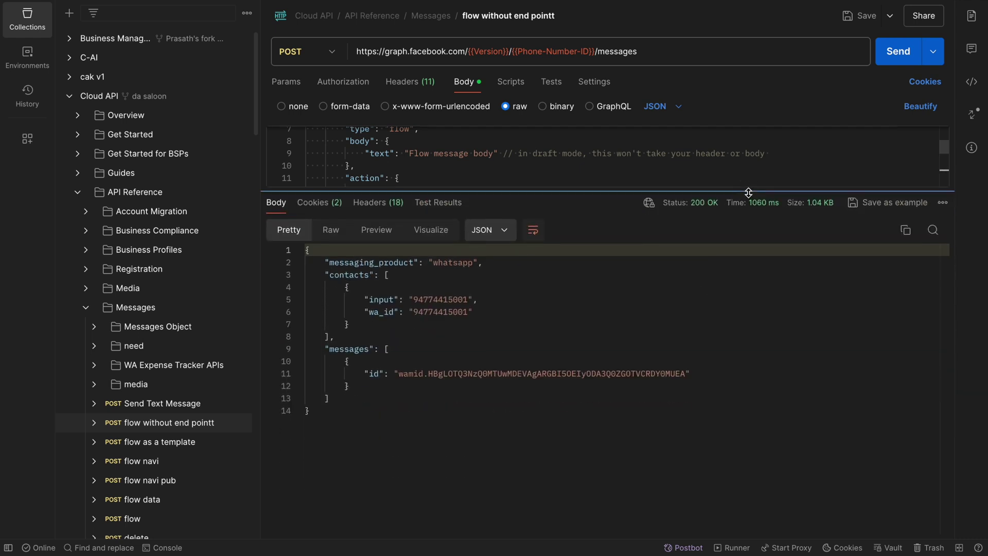
{"action": "left_click", "coordinate": [627, 401]}
{"action": "left_click_drag", "start_coordinate": [617, 191], "coordinate": [618, 364]}
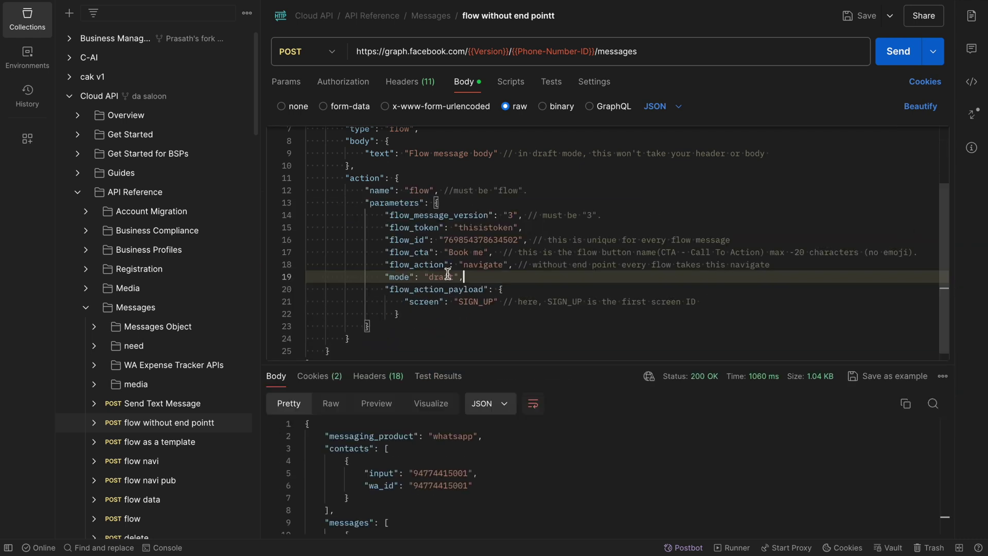
{"action": "left_click", "coordinate": [384, 277]}
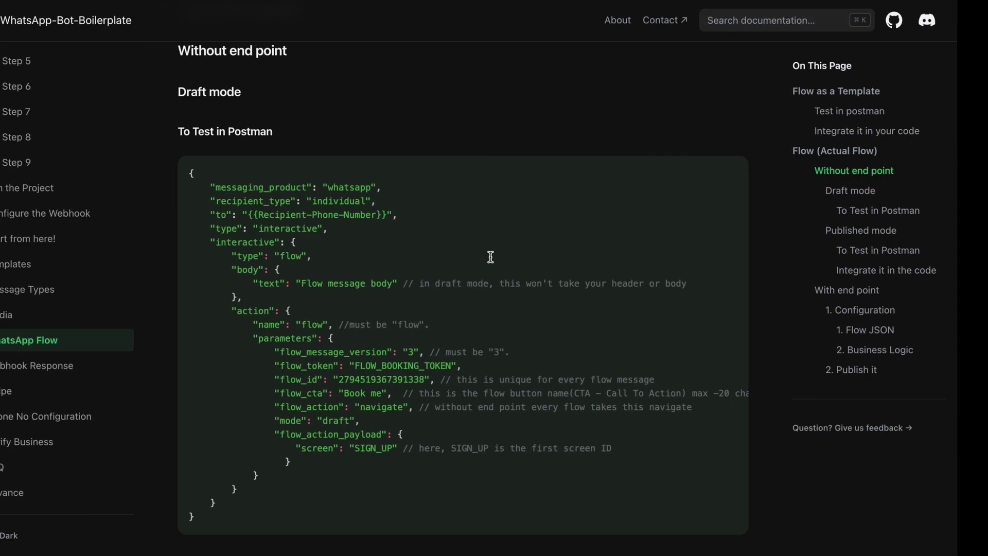
{"action": "scroll", "coordinate": [484, 215], "scroll_direction": "up", "scroll_amount": 6}
{"action": "scroll", "coordinate": [484, 215], "scroll_direction": "up", "scroll_amount": 2}
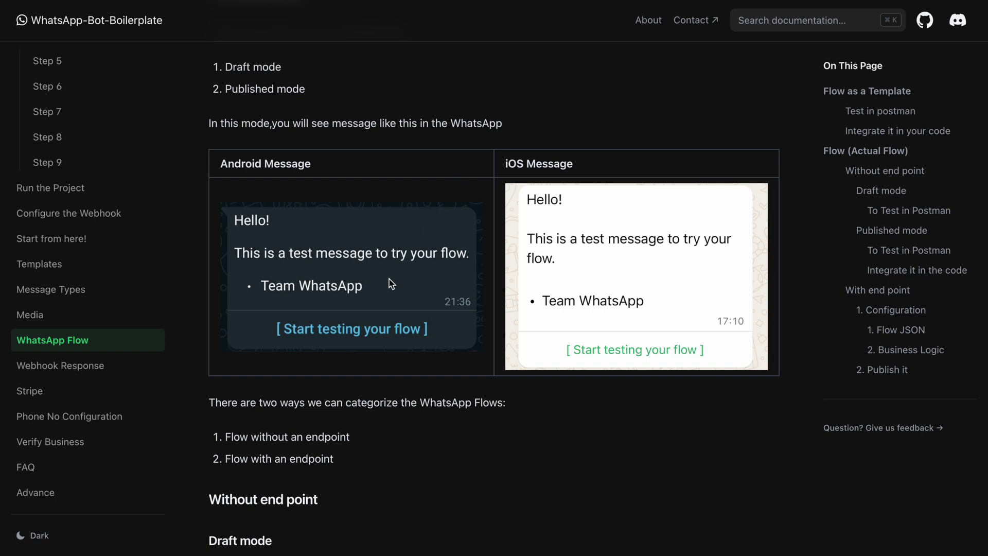
Jump to the docs' Draft mode section, then on to the Published mode section.
{"action": "left_click", "coordinate": [867, 193]}
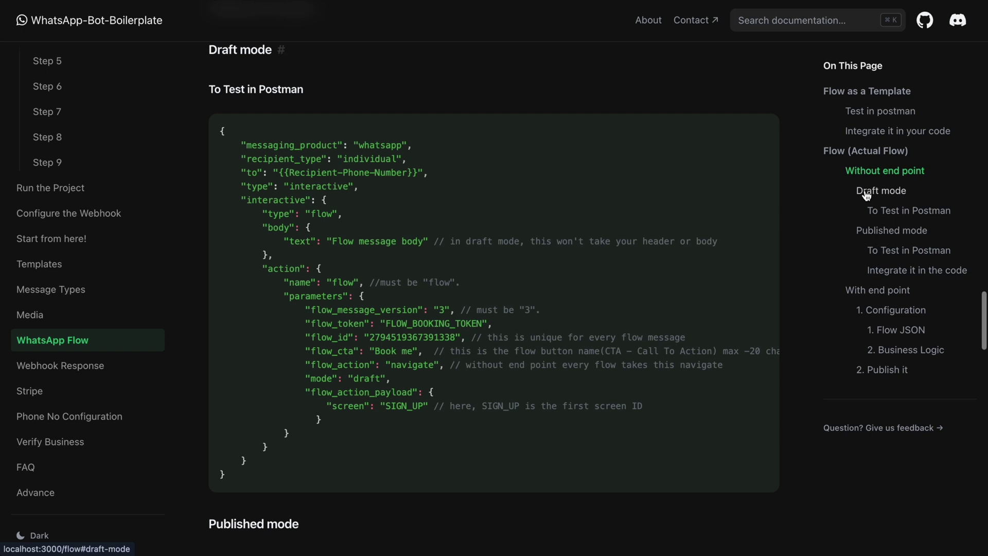
{"action": "left_click", "coordinate": [875, 234]}
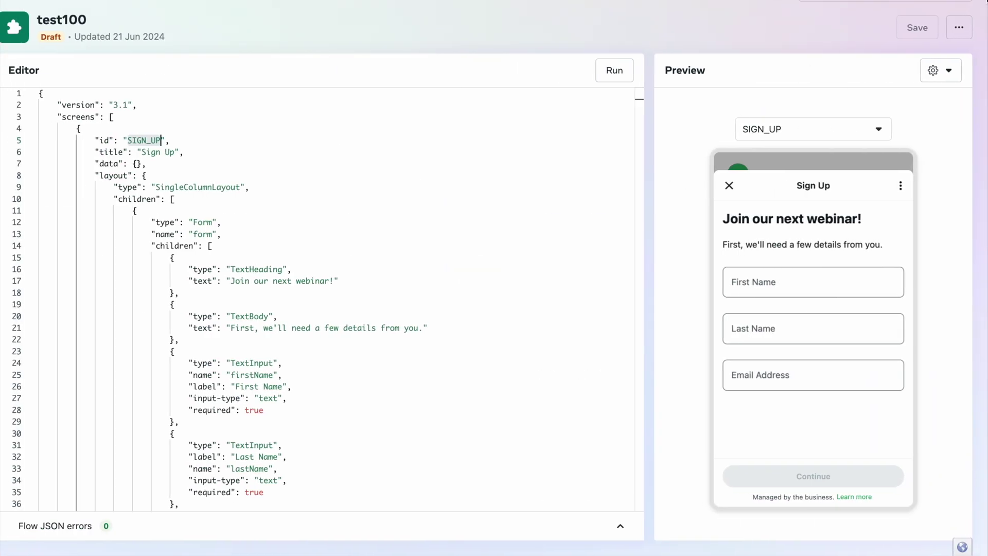
Publish the test100 flow from its actions menu and check the list now shows it as Published.
{"action": "left_click", "coordinate": [961, 28]}
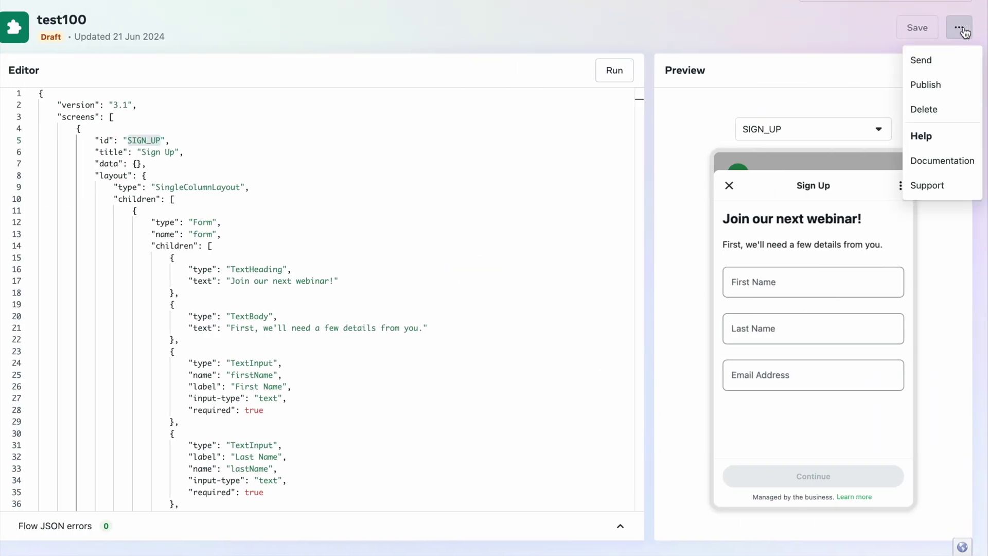
{"action": "left_click", "coordinate": [942, 84]}
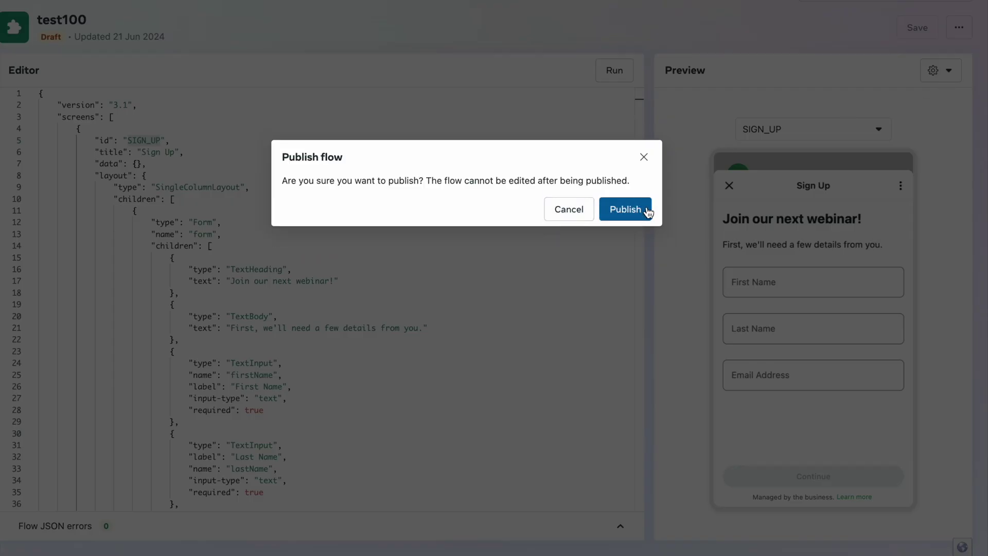
{"action": "left_click", "coordinate": [636, 210]}
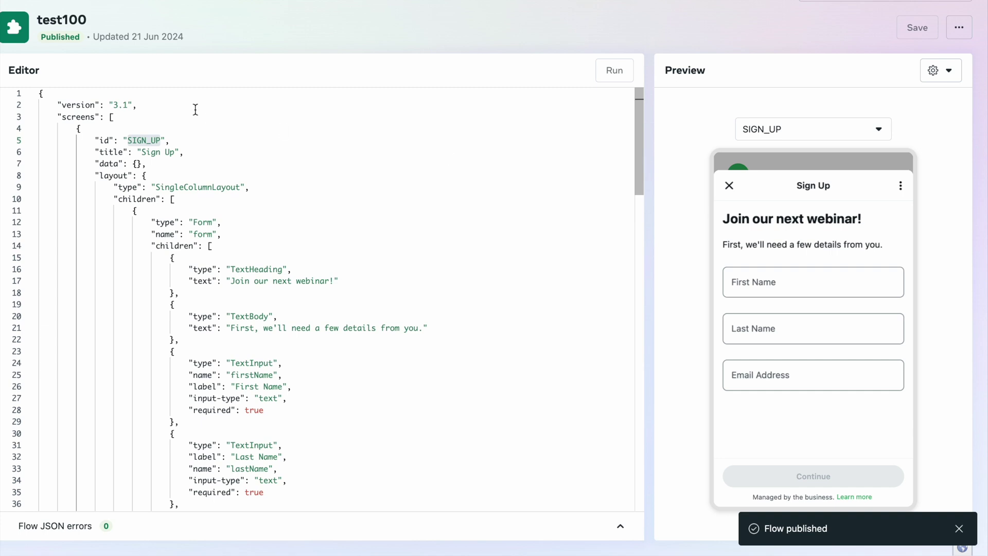
{"action": "left_click", "coordinate": [42, 36]}
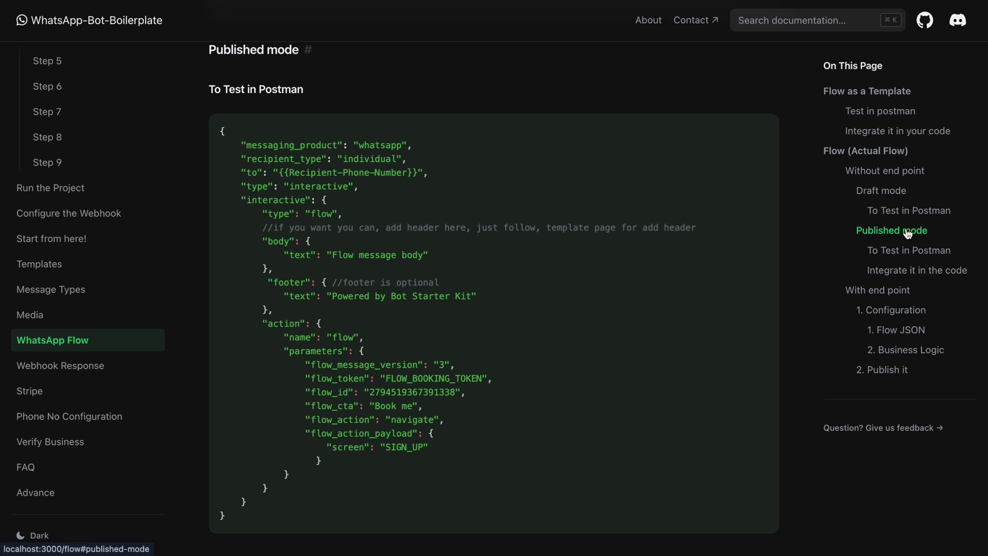
Delete the draft mode line from the Postman flow request body and resend it, getting 200 OK.
{"action": "scroll", "coordinate": [560, 307], "scroll_direction": "down", "scroll_amount": 1}
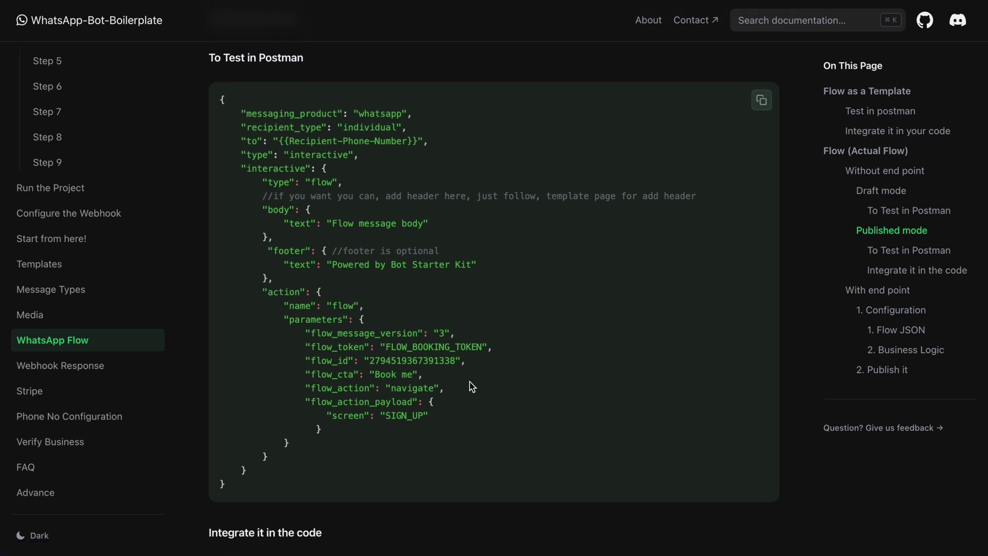
{"action": "key", "text": "ctrl+Right"}
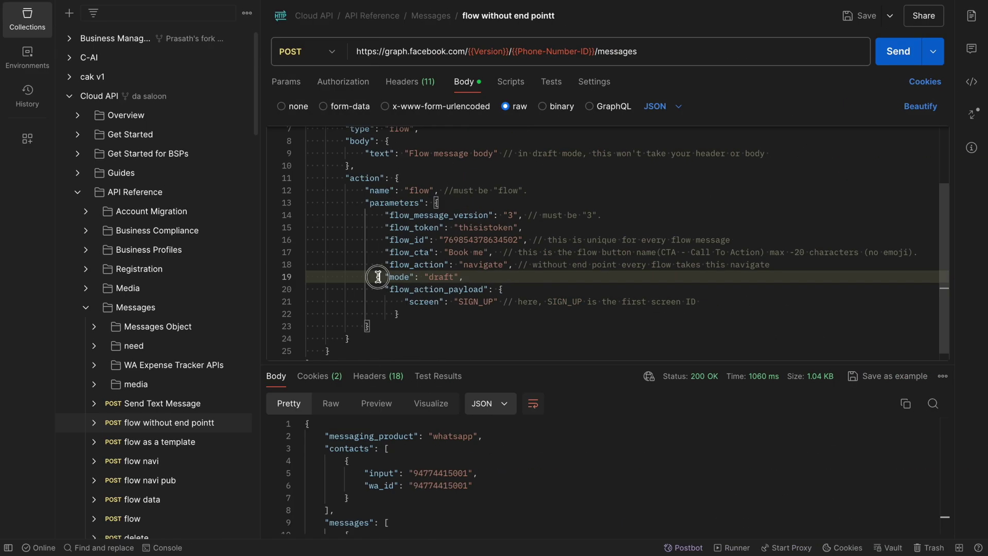
{"action": "key", "text": "BackSpace"}
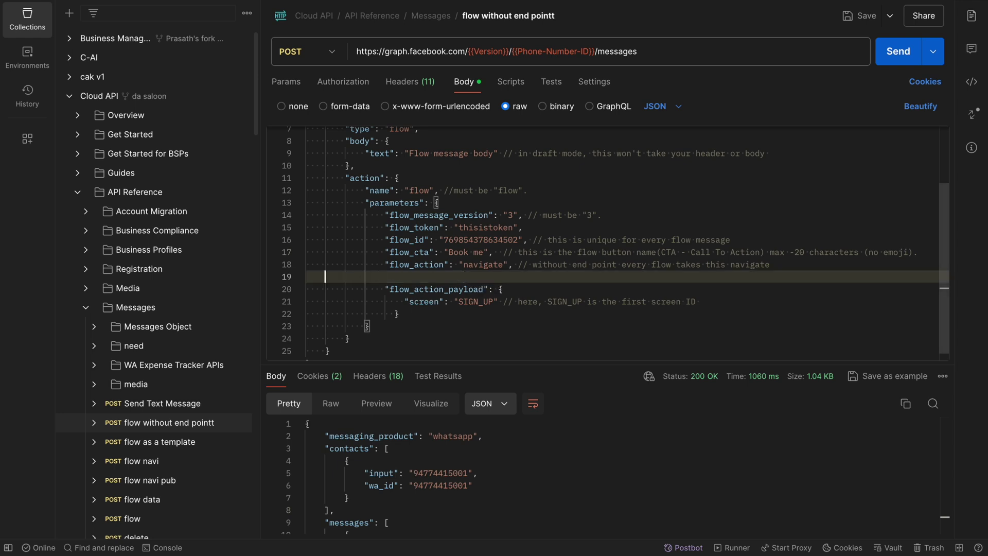
{"action": "key", "text": "BackSpace"}
{"action": "left_click", "coordinate": [776, 165]}
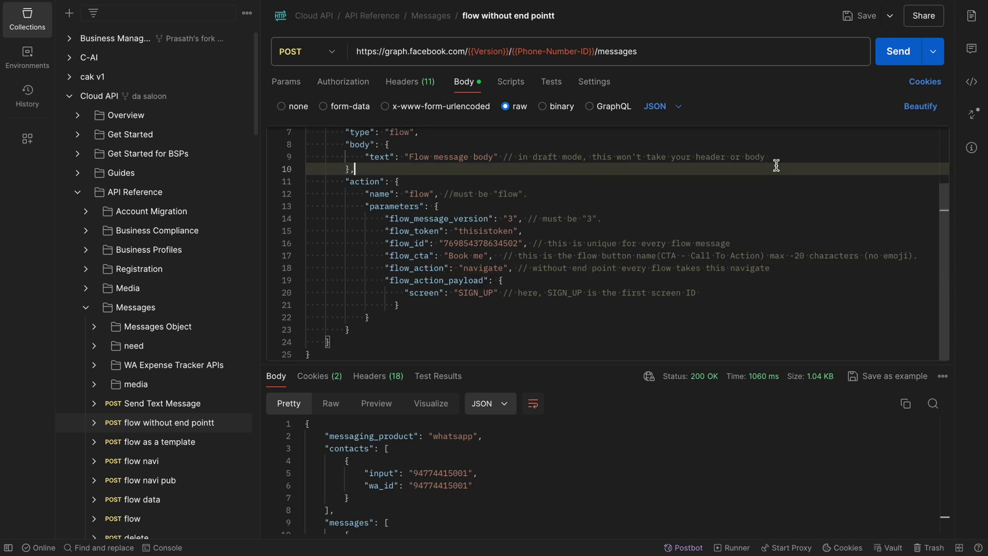
{"action": "left_click", "coordinate": [896, 52]}
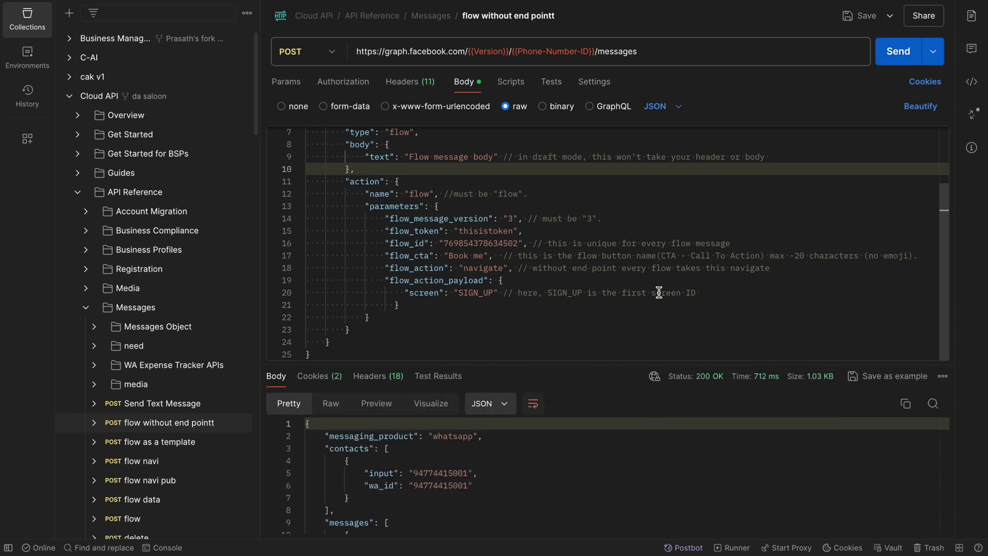
{"action": "key", "text": "ctrl+Left"}
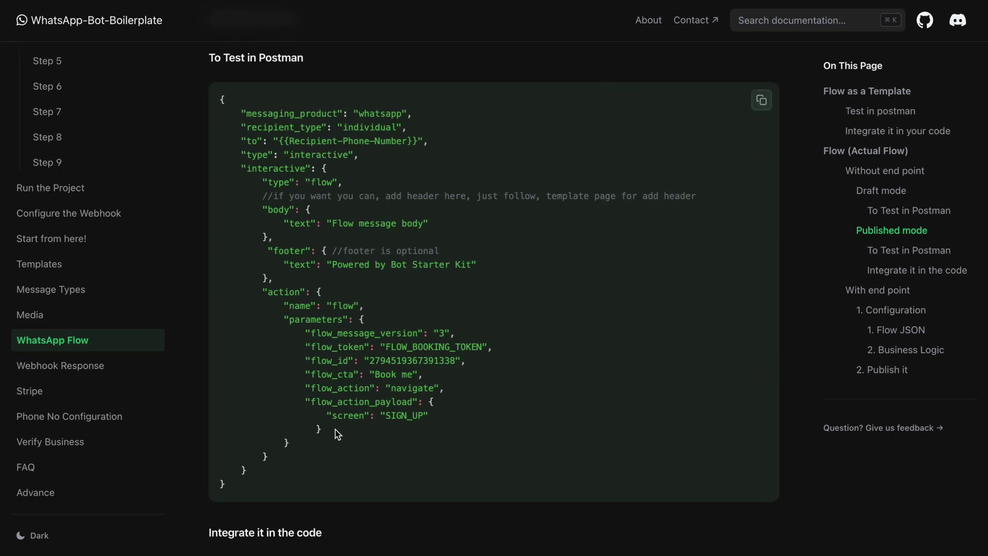
Highlight the flow_id, SIGN_UP screen, footer and body lines in the docs' published payload.
{"action": "left_click_drag", "start_coordinate": [300, 357], "coordinate": [484, 369]}
{"action": "left_click_drag", "start_coordinate": [325, 415], "coordinate": [503, 414]}
{"action": "left_click", "coordinate": [503, 415]}
{"action": "left_click_drag", "start_coordinate": [265, 253], "coordinate": [287, 265]}
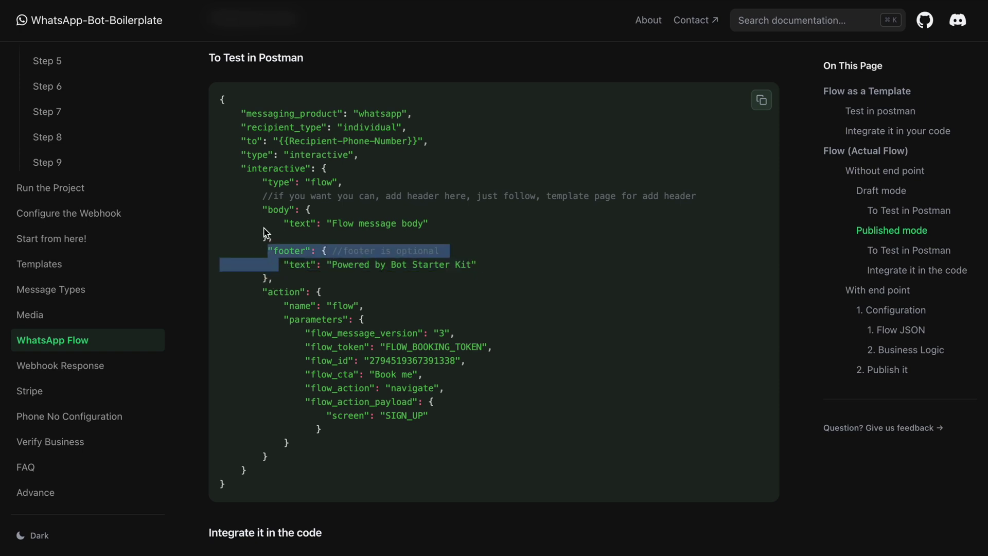
{"action": "left_click_drag", "start_coordinate": [262, 210], "coordinate": [270, 222]}
{"action": "left_click", "coordinate": [360, 200]}
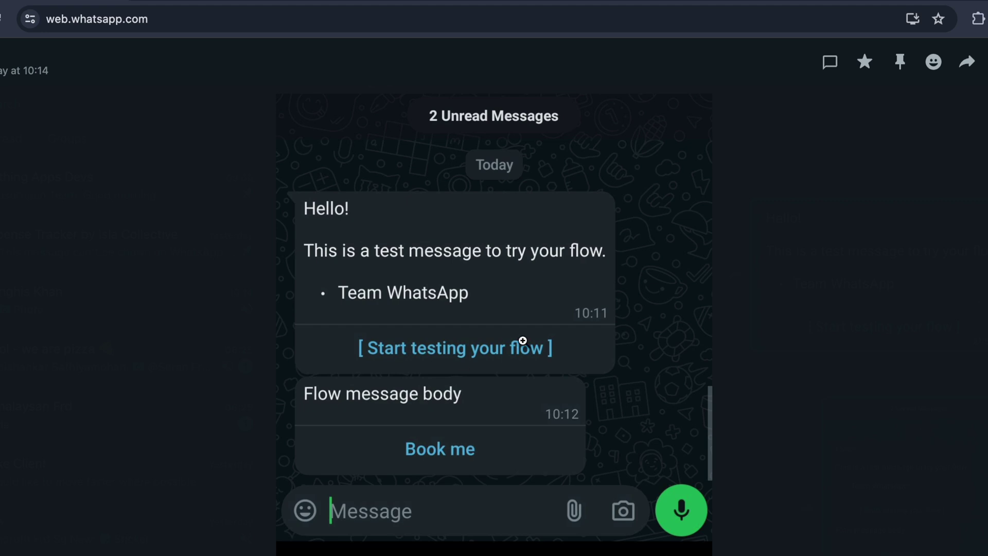
Review the docs' footer and body blocks, and mark the spot after the body block in Postman.
{"action": "left_click", "coordinate": [235, 3]}
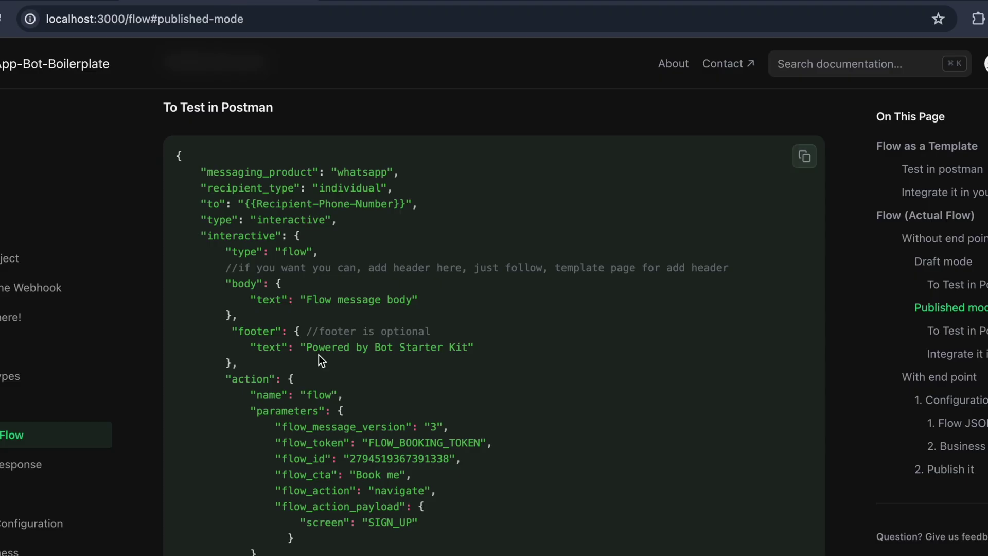
{"action": "left_click_drag", "start_coordinate": [231, 325], "coordinate": [247, 344]}
{"action": "left_click", "coordinate": [223, 276]}
{"action": "left_click_drag", "start_coordinate": [223, 276], "coordinate": [263, 313]}
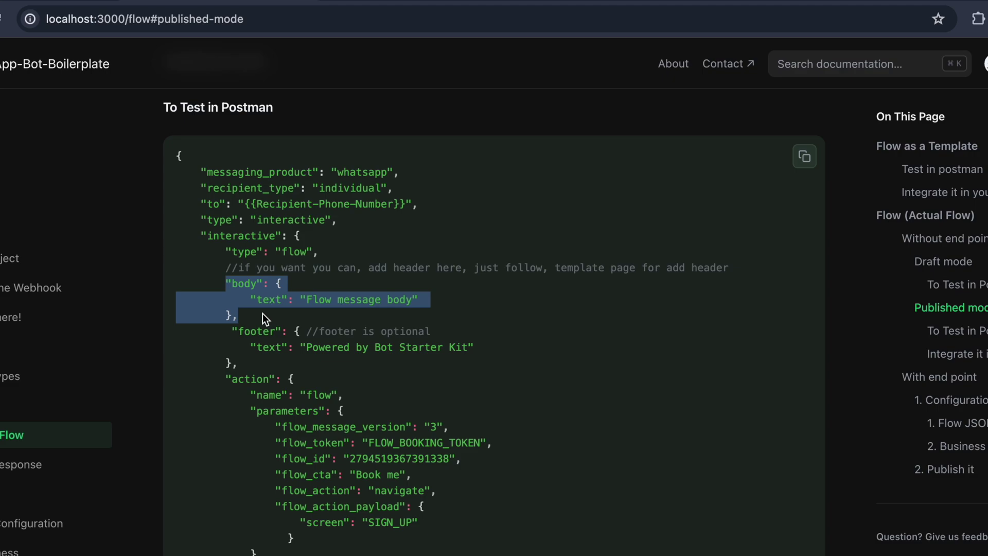
{"action": "key", "text": "super+Tab"}
{"action": "scroll", "coordinate": [469, 278], "scroll_direction": "up", "scroll_amount": 3}
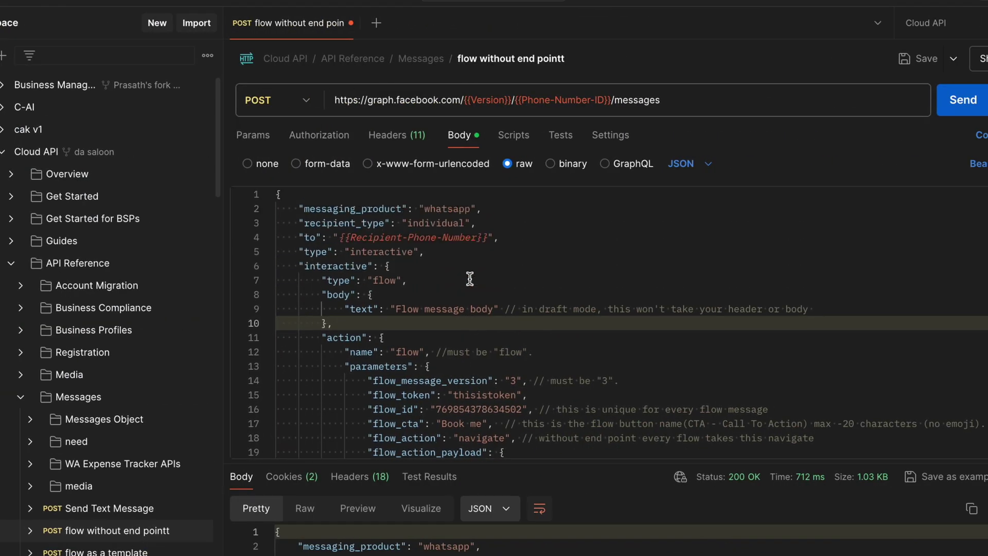
{"action": "left_click", "coordinate": [399, 323]}
Select the docs' footer block and open a blank line after the body in the Postman request.
{"action": "key", "text": "super+Tab"}
{"action": "left_click", "coordinate": [400, 368]}
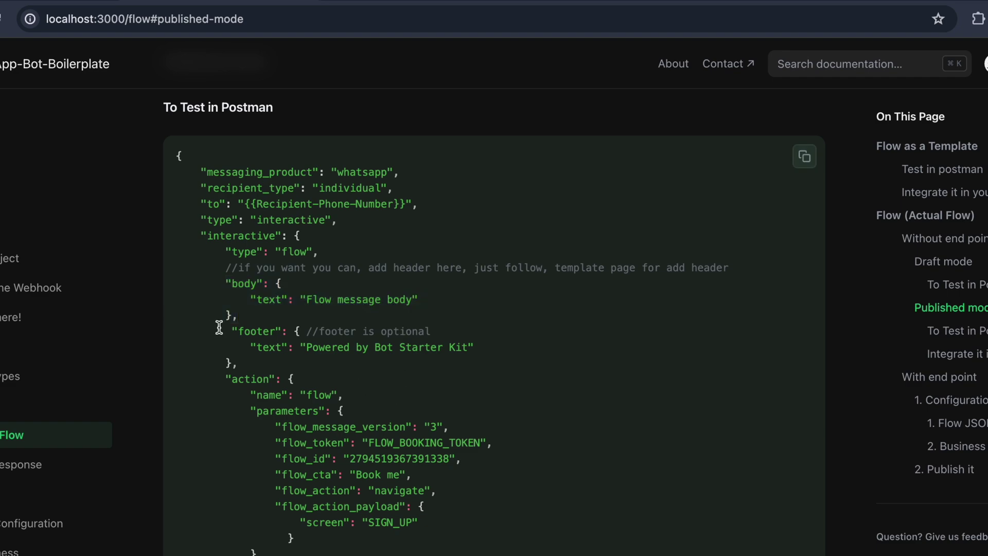
{"action": "left_click_drag", "start_coordinate": [225, 327], "coordinate": [253, 363]}
{"action": "key", "text": "ctrl+c"}
{"action": "key", "text": "super+Tab"}
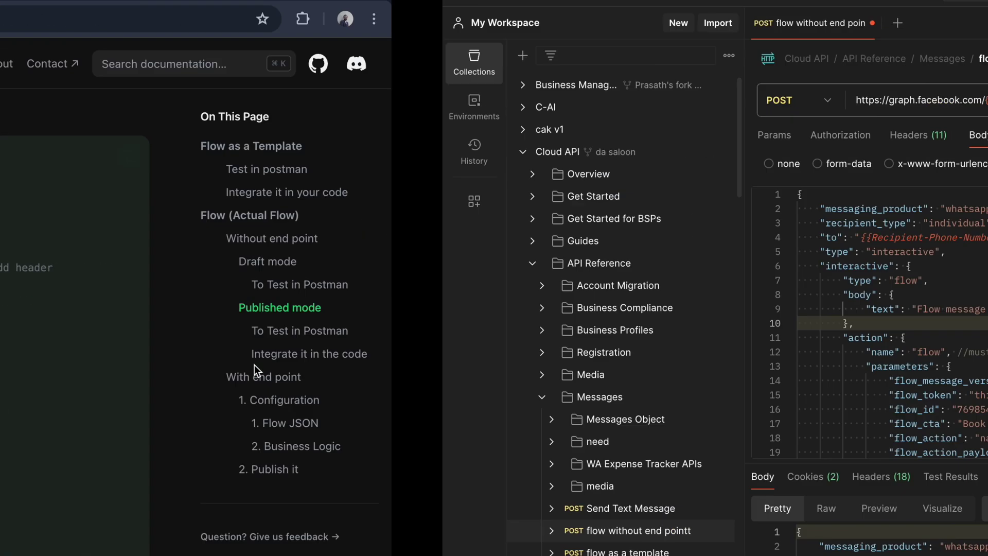
{"action": "key", "text": "Return"}
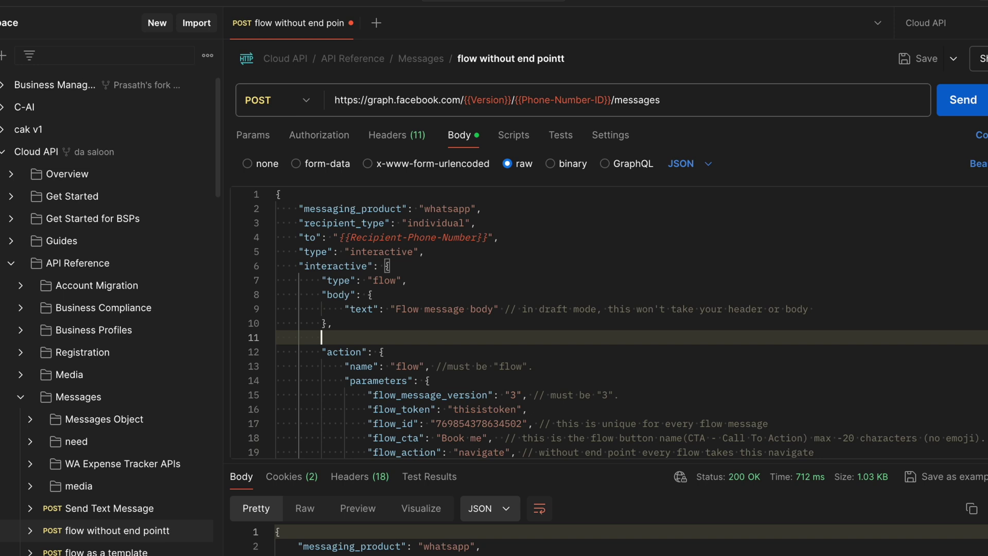
Paste the 'Powered by Bot Starter Kit' footer at line 11, resend, and view the message in WhatsApp Web.
{"action": "key", "text": "ctrl+v"}
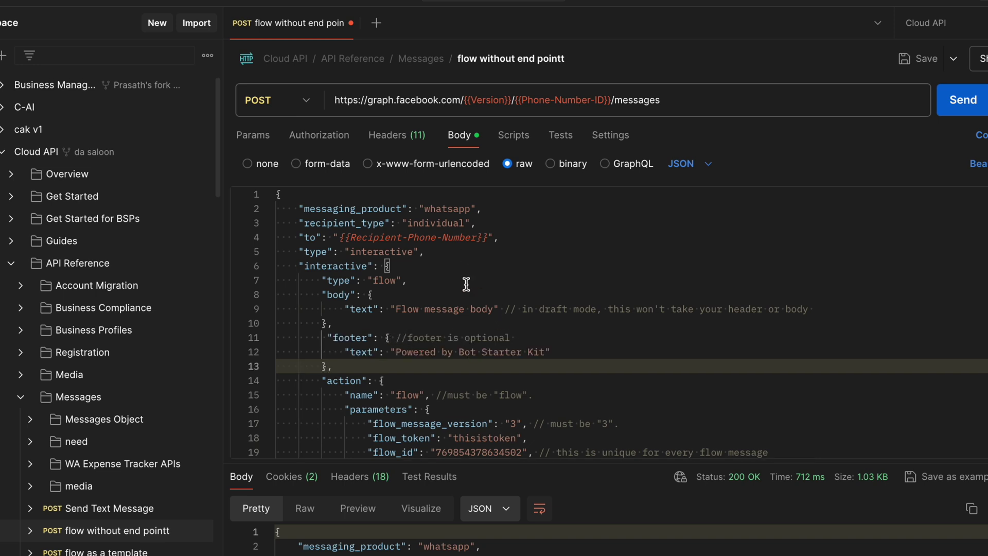
{"action": "left_click", "coordinate": [960, 109]}
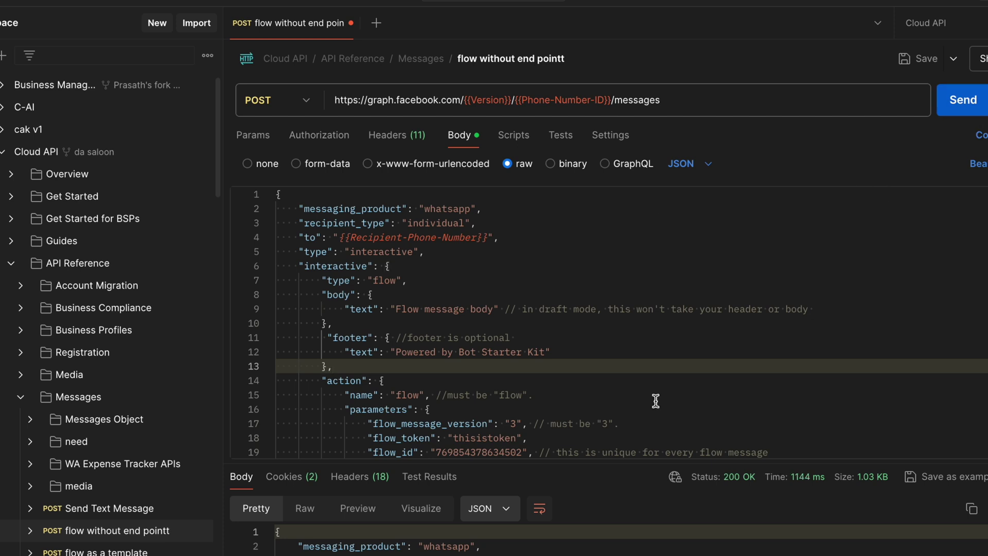
{"action": "key", "text": "super+Tab"}
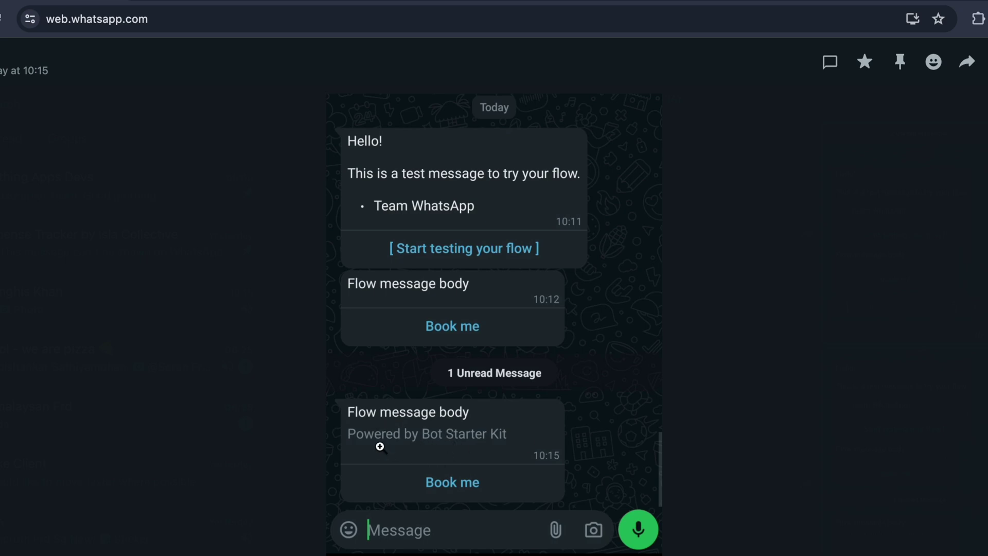
Replace the Postman request's footer text 'Powered by Bot Starter Kit' with a custom name.
{"action": "key", "text": "super+Tab"}
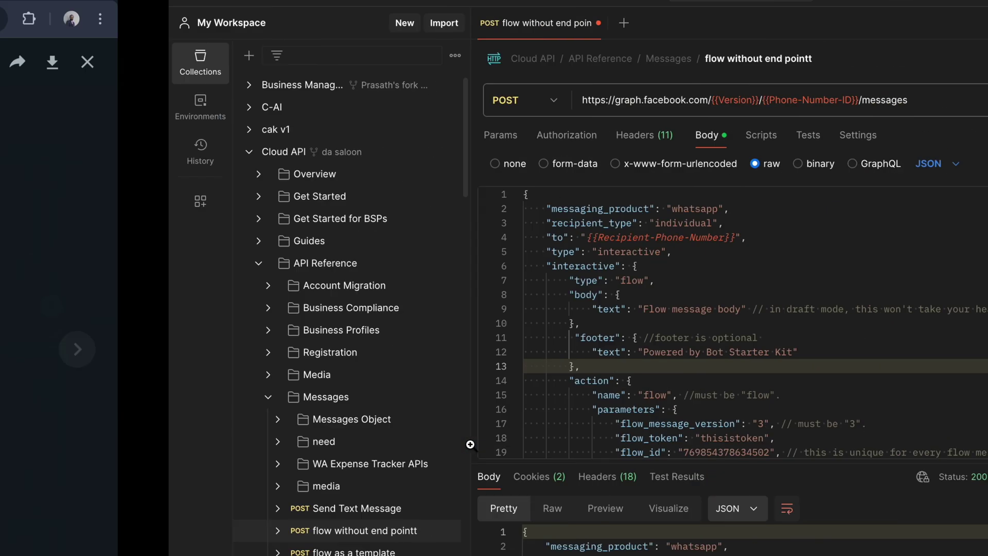
{"action": "left_click", "coordinate": [426, 379]}
{"action": "left_click_drag", "start_coordinate": [394, 352], "coordinate": [544, 352]}
{"action": "type", "text": "pras"}
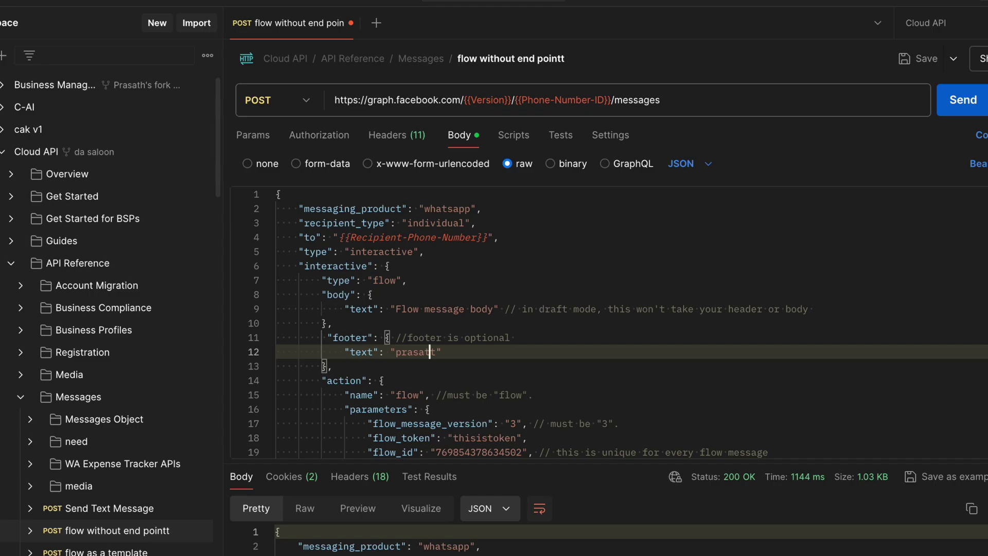
{"action": "type", "text": "at"}
{"action": "key", "text": "super+Tab"}
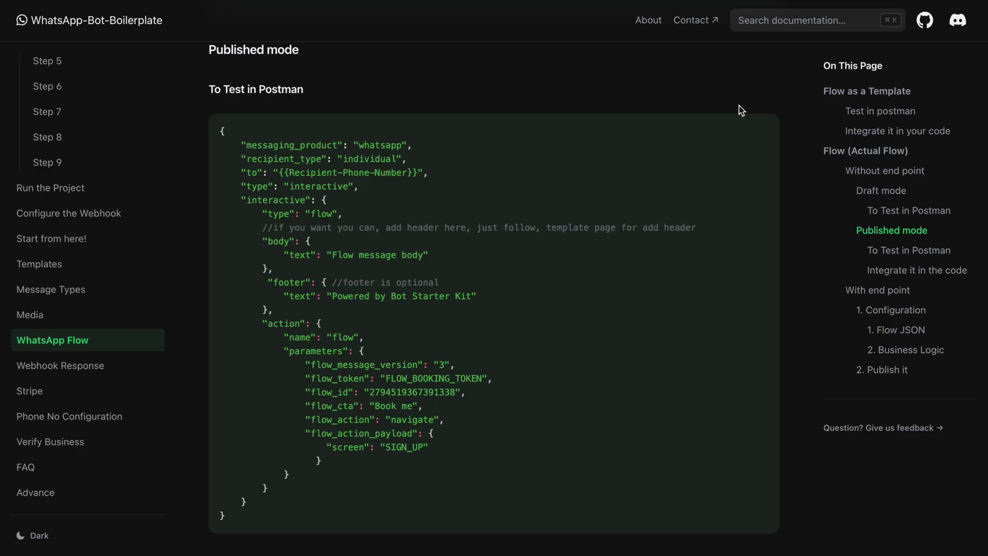
Copy the sendFlowMessage code sample from the docs' 'Integrate it in the code' section.
{"action": "left_click", "coordinate": [896, 272]}
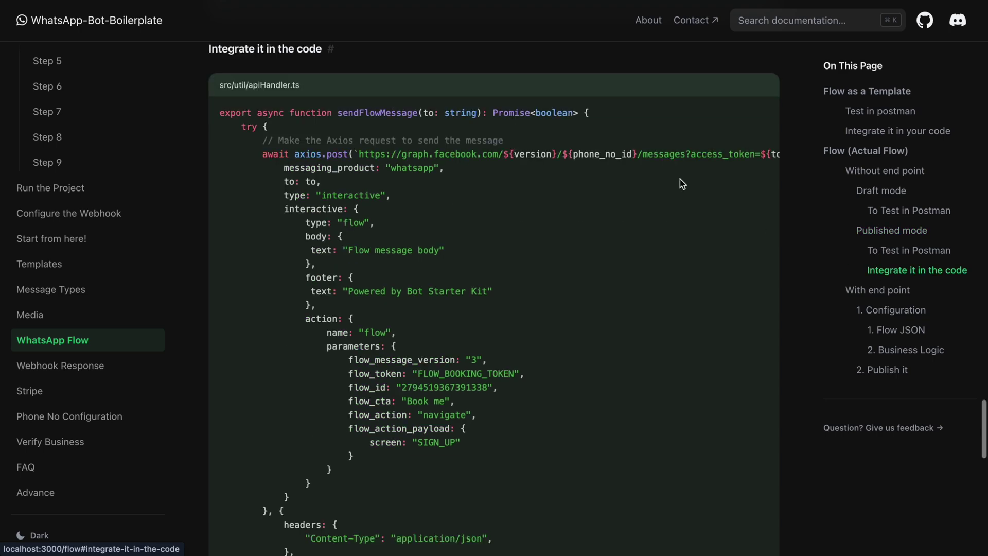
{"action": "left_click", "coordinate": [766, 112]}
{"action": "key", "text": "super+Tab"}
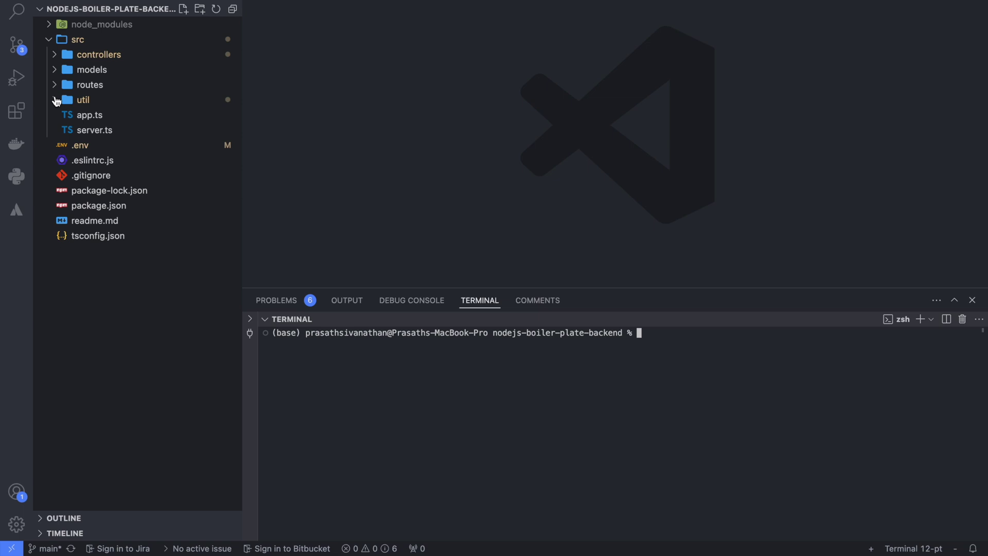
Paste the sendFlowMessage function at the end of src/util/apiHandler.ts.
{"action": "left_click", "coordinate": [56, 101]}
{"action": "left_click", "coordinate": [97, 115]}
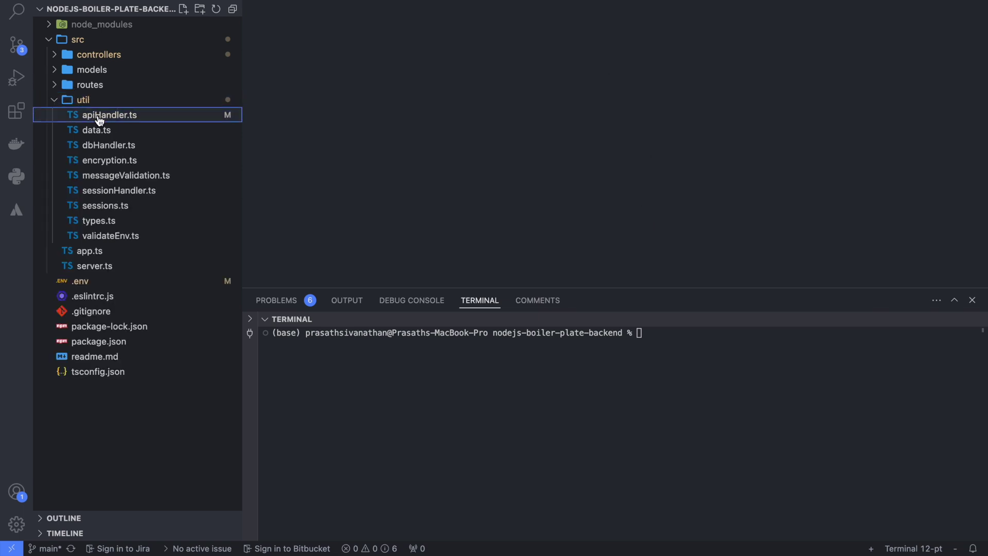
{"action": "left_click", "coordinate": [335, 108]}
{"action": "key", "text": "Return"}
{"action": "key", "text": "Return"}
{"action": "key", "text": "super+v"}
{"action": "scroll", "coordinate": [438, 59], "scroll_direction": "up", "scroll_amount": 8}
{"action": "scroll", "coordinate": [448, 65], "scroll_direction": "down", "scroll_amount": 4}
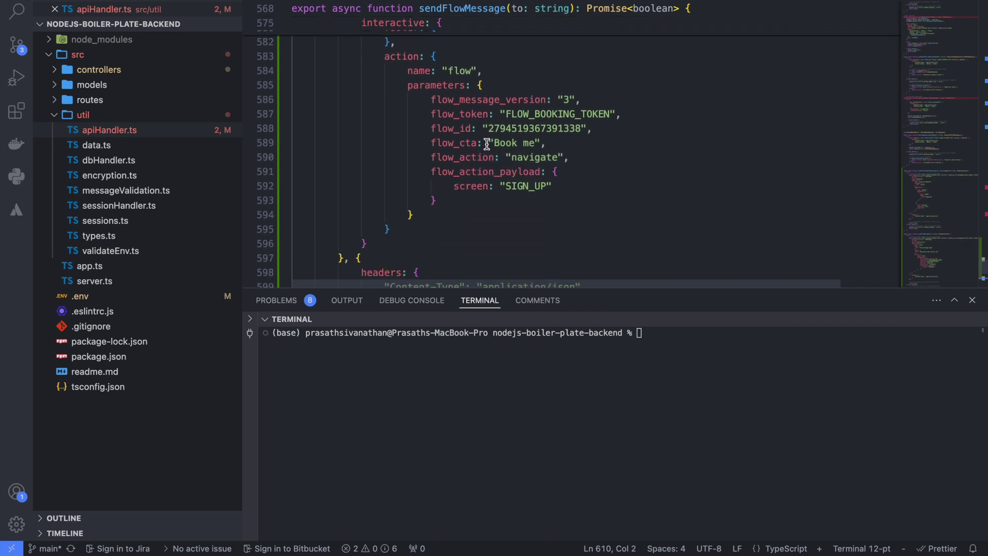
Review the pasted function's SIGN_UP screen, flow_id value, and the 'to' recipient parameter.
{"action": "double_click", "coordinate": [529, 186]}
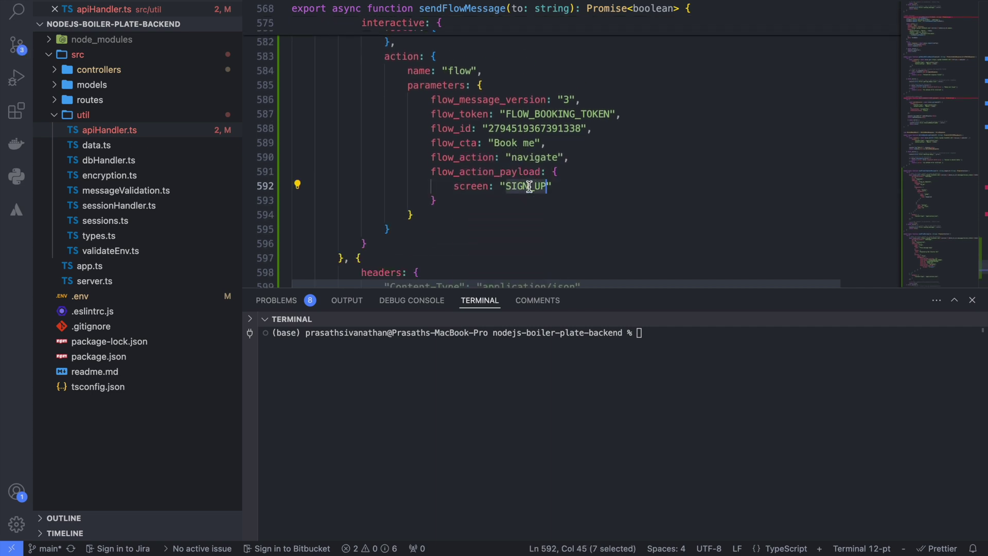
{"action": "double_click", "coordinate": [524, 128]}
{"action": "scroll", "coordinate": [524, 129], "scroll_direction": "up", "scroll_amount": 6}
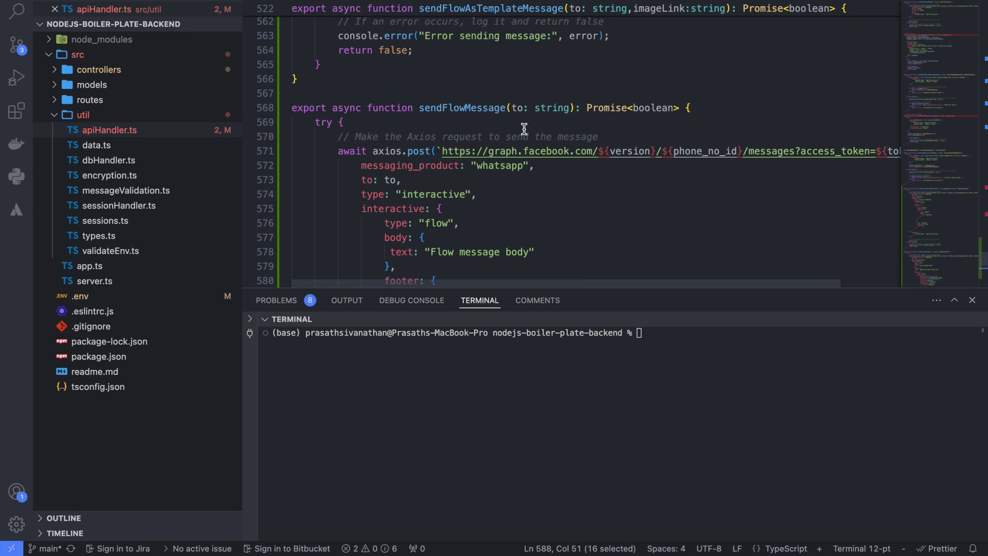
{"action": "scroll", "coordinate": [524, 128], "scroll_direction": "up", "scroll_amount": 1}
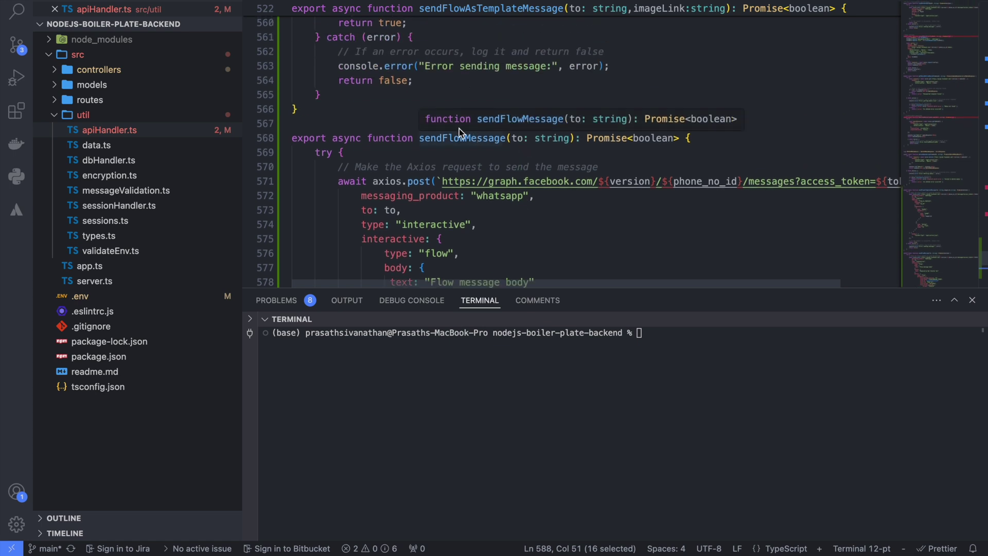
{"action": "double_click", "coordinate": [516, 138]}
{"action": "scroll", "coordinate": [516, 138], "scroll_direction": "down", "scroll_amount": 3}
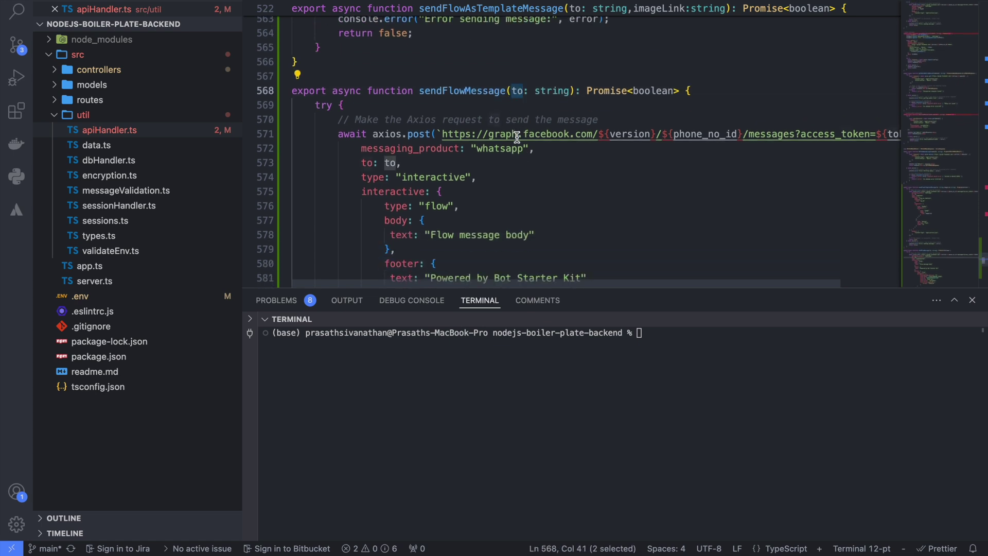
{"action": "left_click_drag", "start_coordinate": [357, 162], "coordinate": [437, 163]}
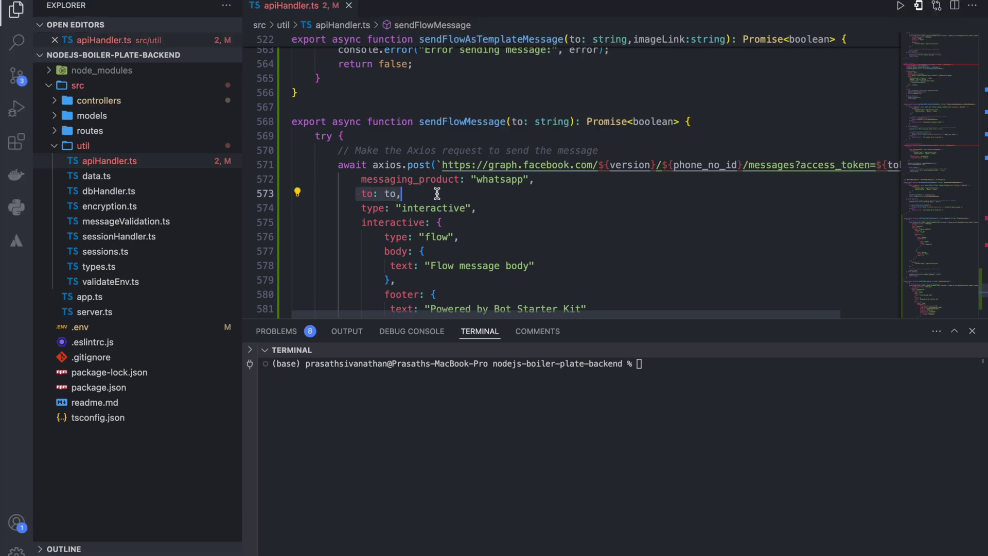